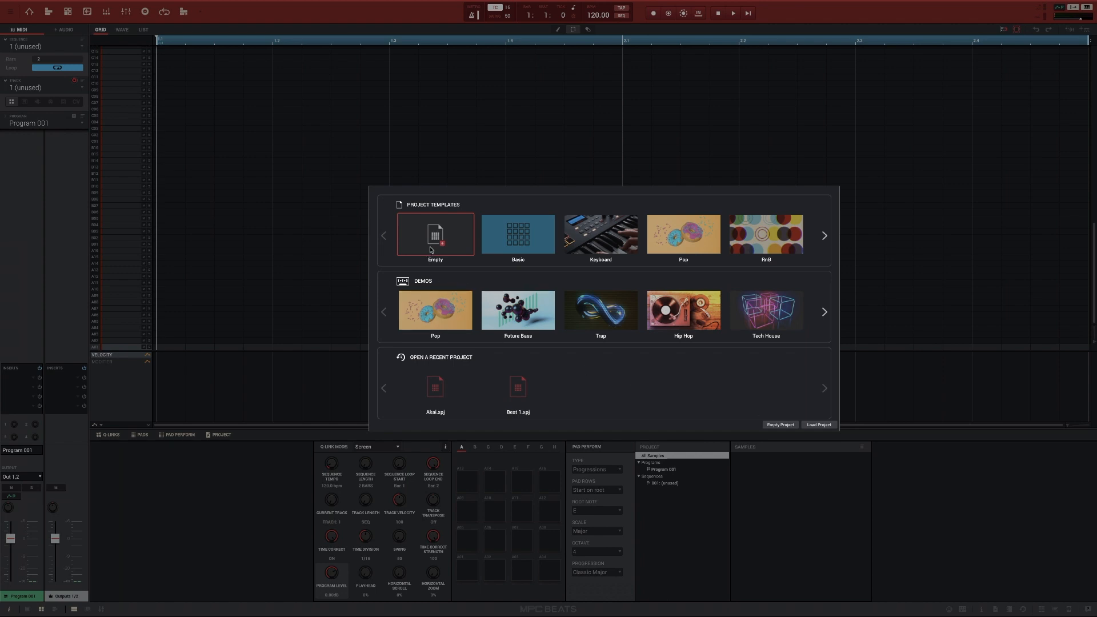
Step: Start an empty project and list the kit programs of the third expansion in the browser
click(779, 424)
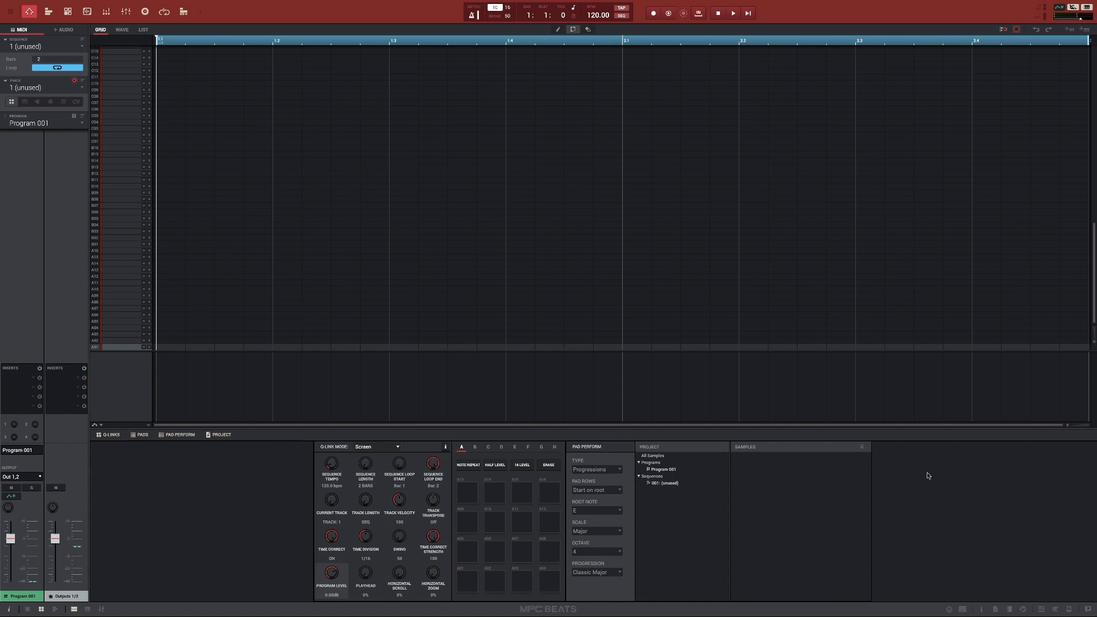
click(1042, 610)
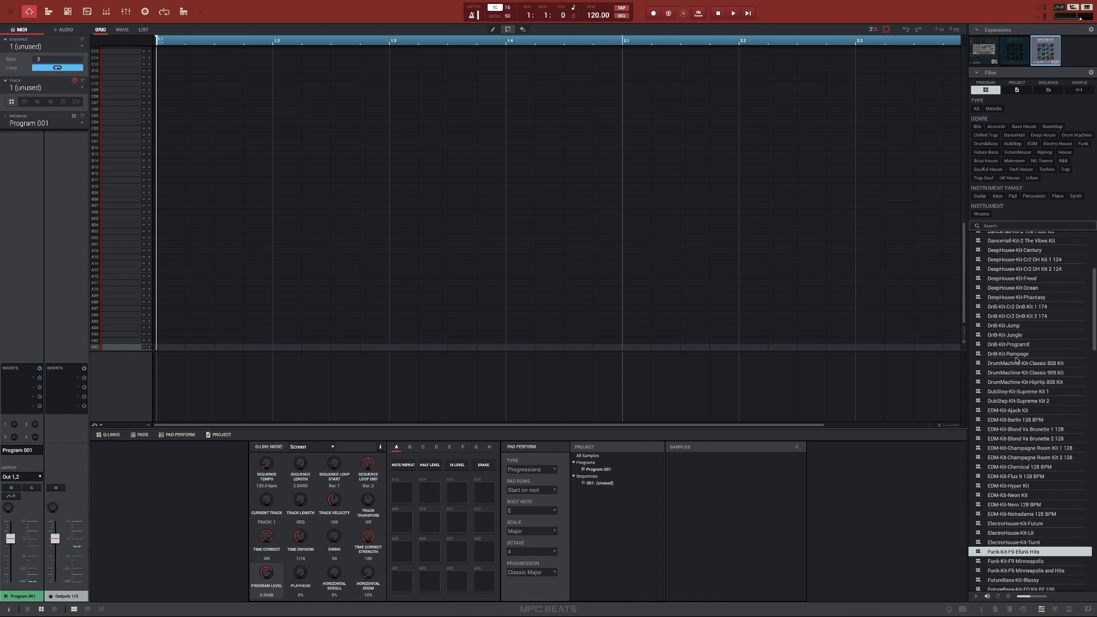
click(978, 46)
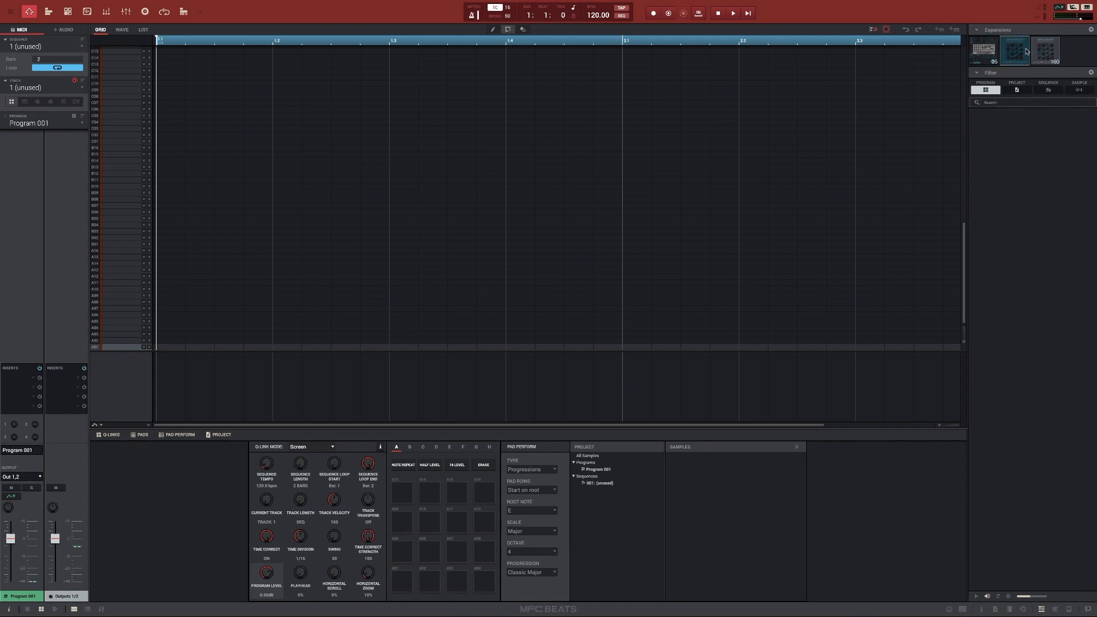
click(1045, 51)
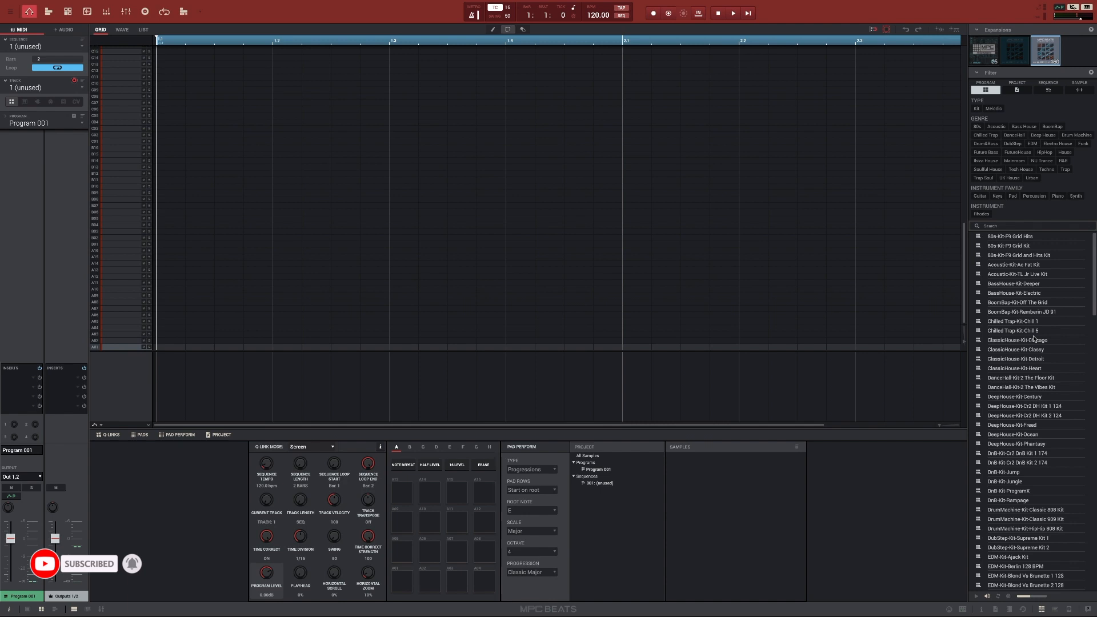
Step: Preview several kits in the browser, load ElectroHouse-Kit-Turnt and select it among the project's programs
click(1017, 284)
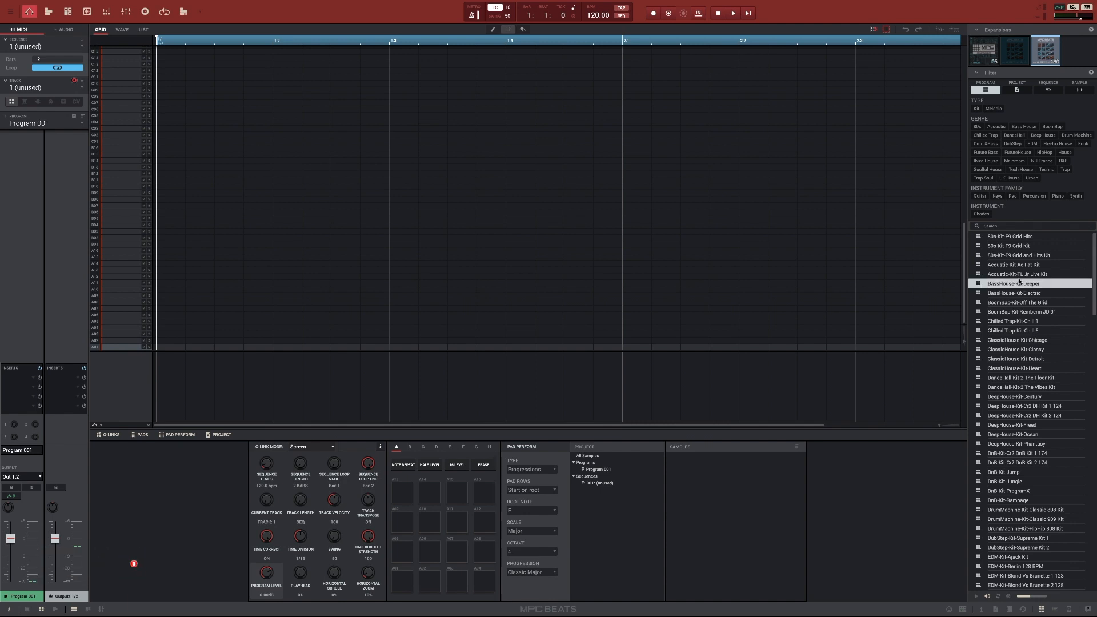
click(1020, 331)
click(1026, 359)
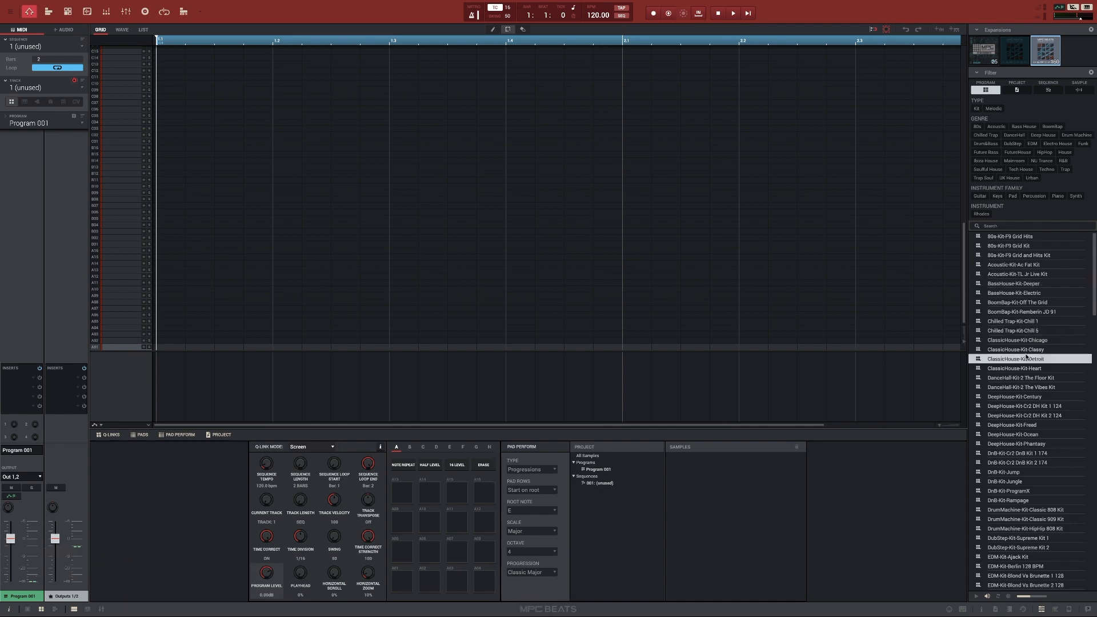
click(1030, 378)
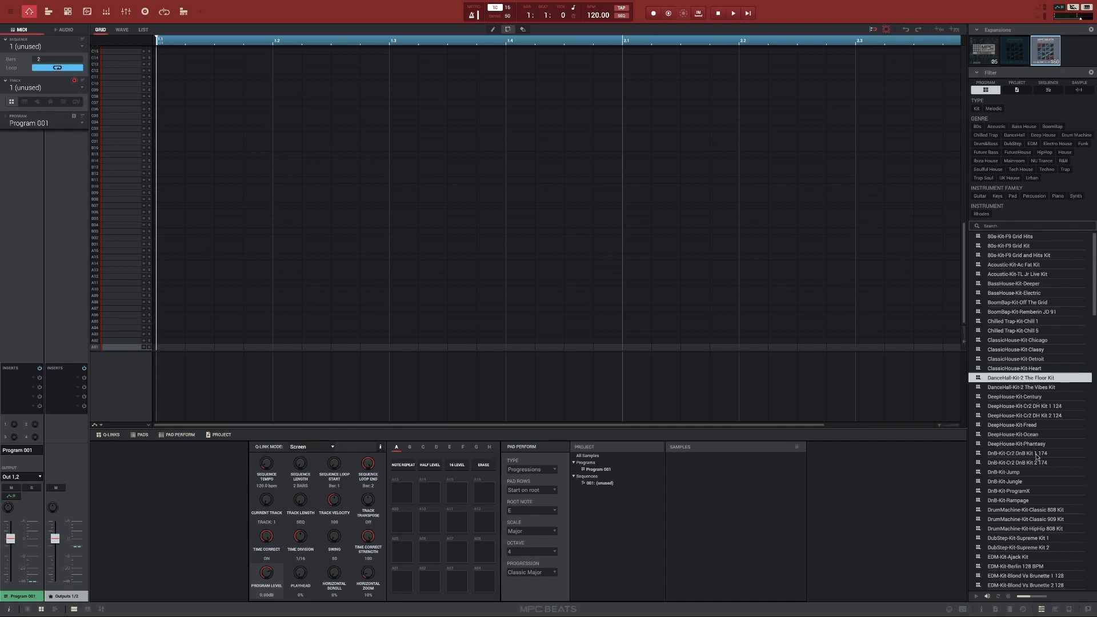
scroll(1035, 455, down, 5)
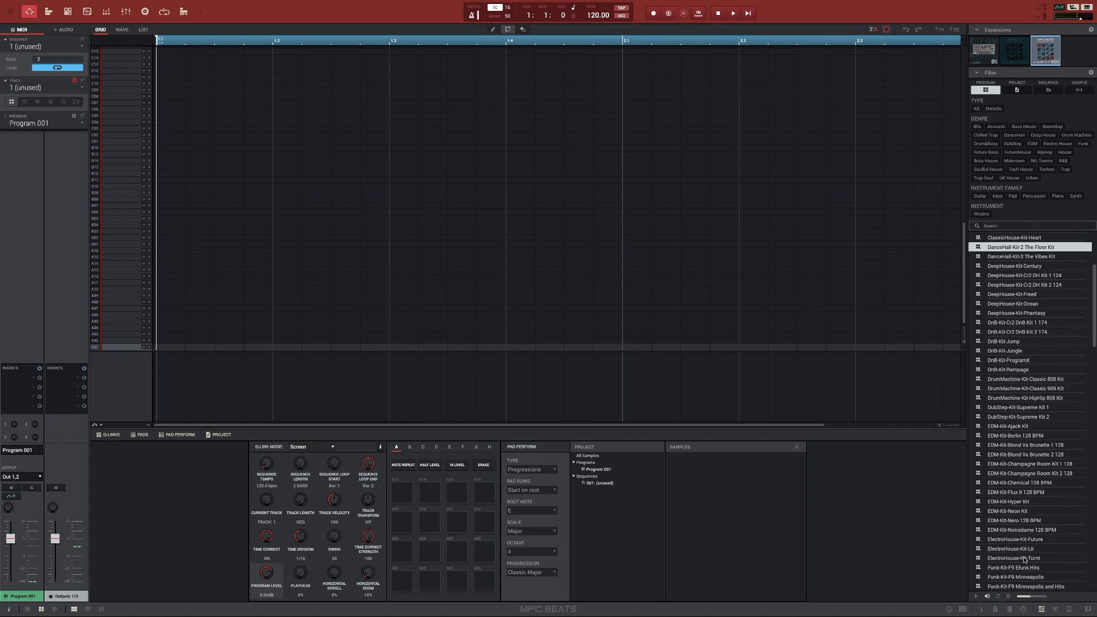
double_click(1024, 559)
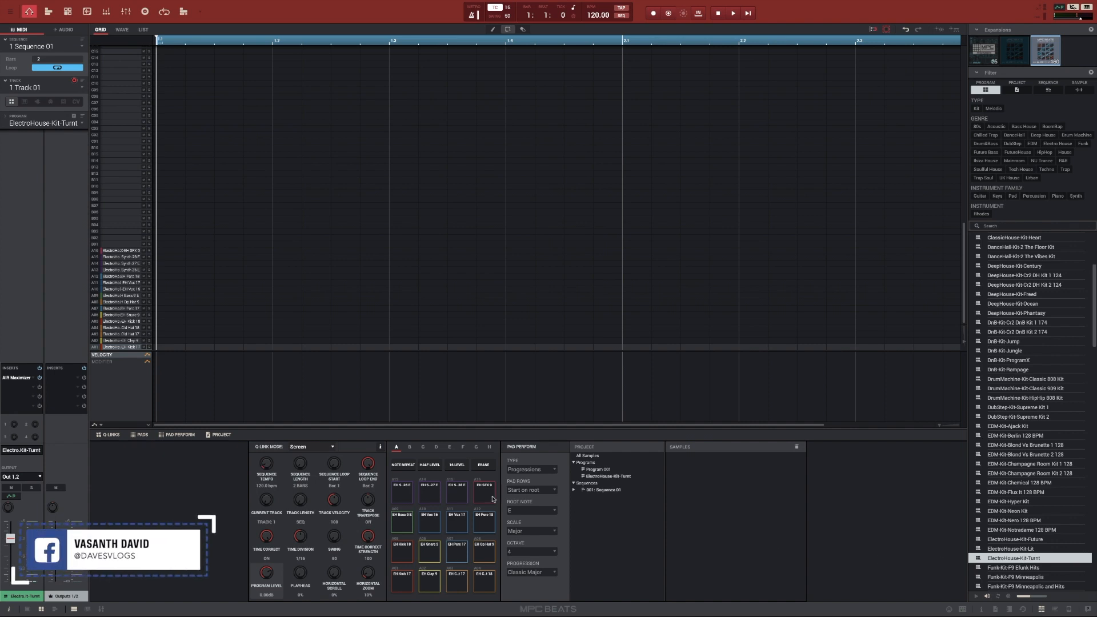
click(612, 478)
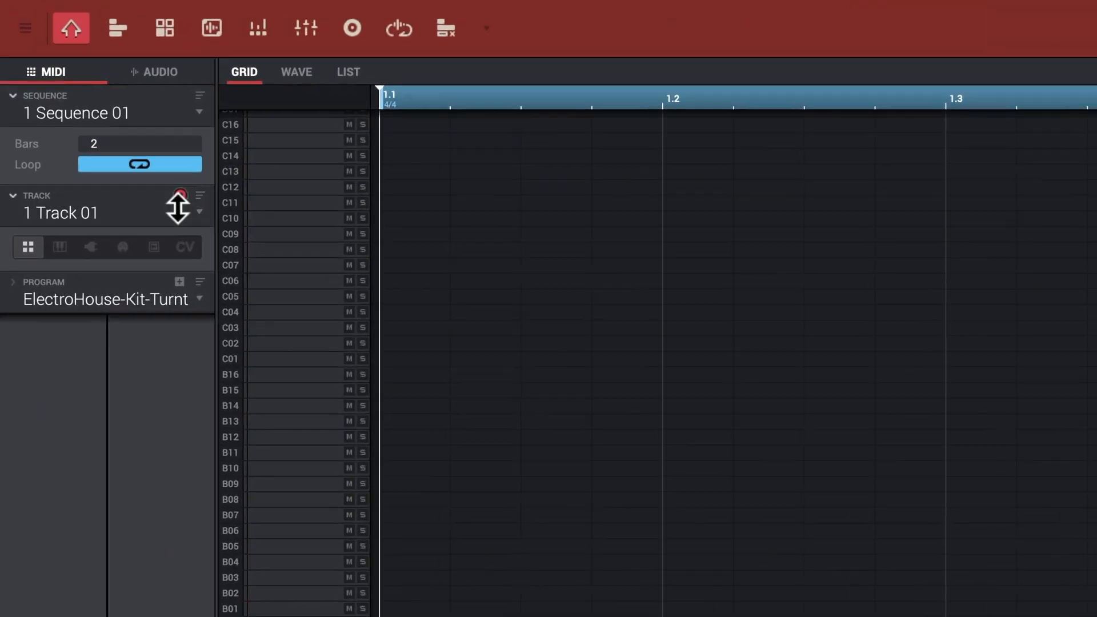
Step: Rename the sequence as Intro and set its length to 4 bars
double_click(101, 126)
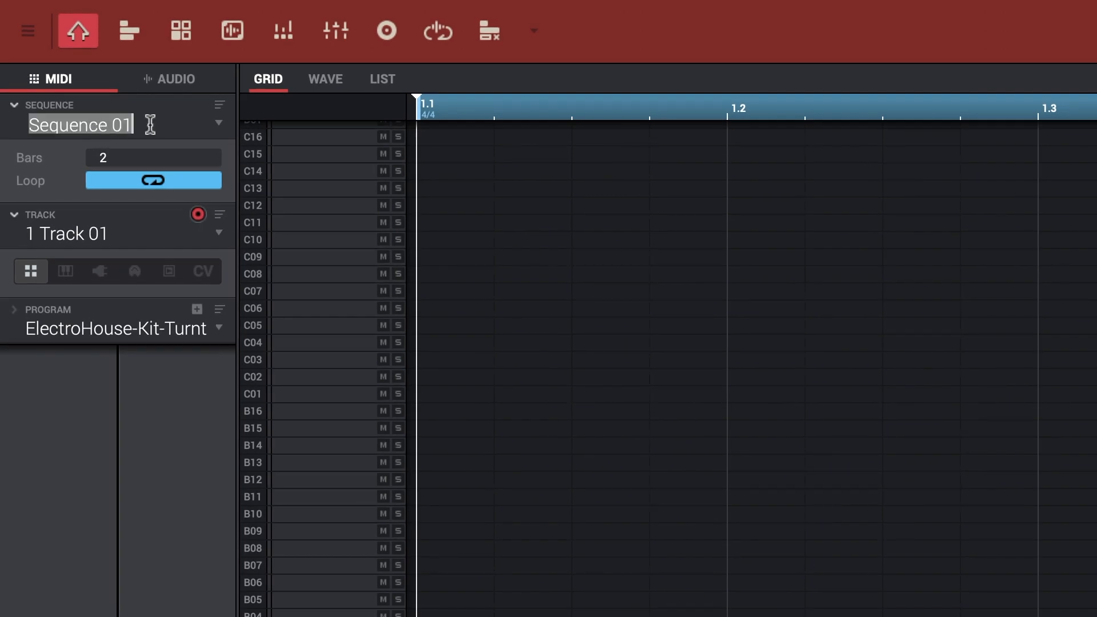
key(BackSpace)
text(Intro)
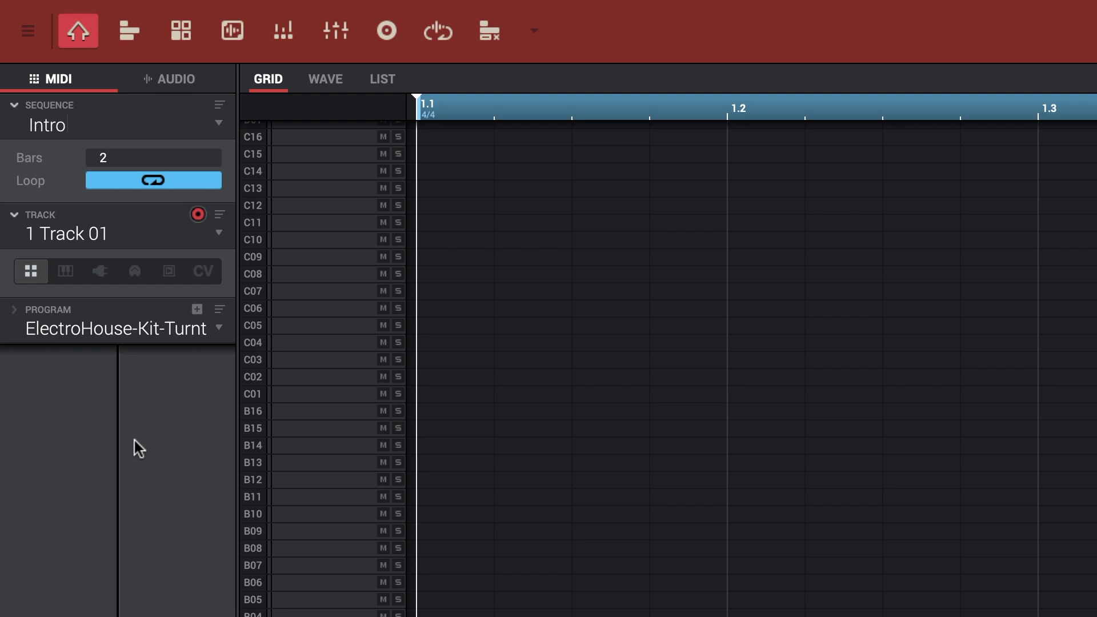
key(Return)
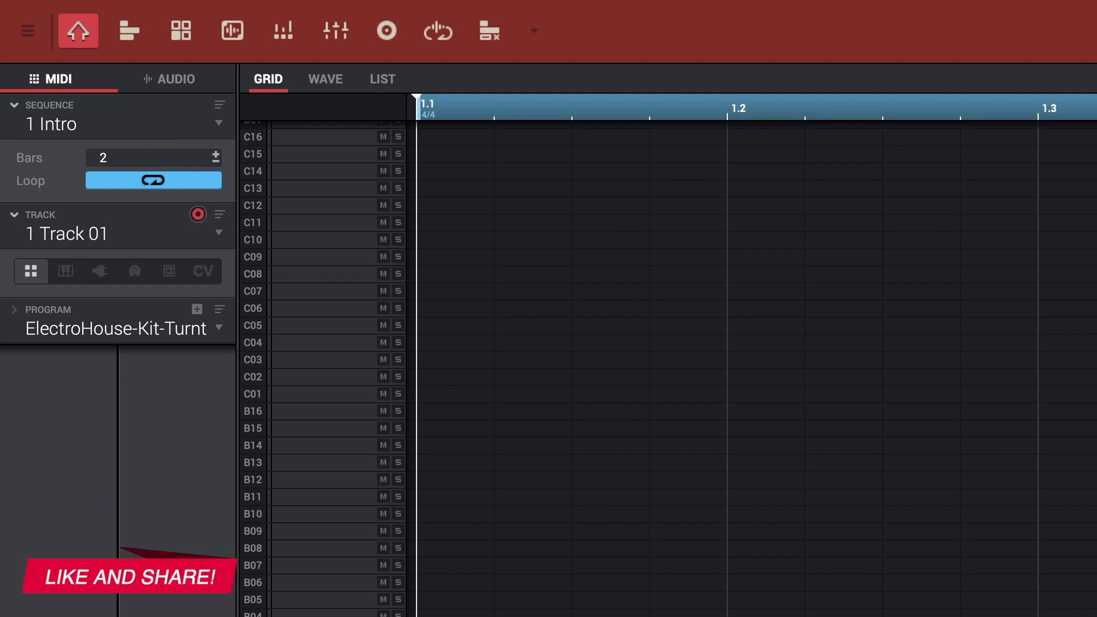
double_click(148, 157)
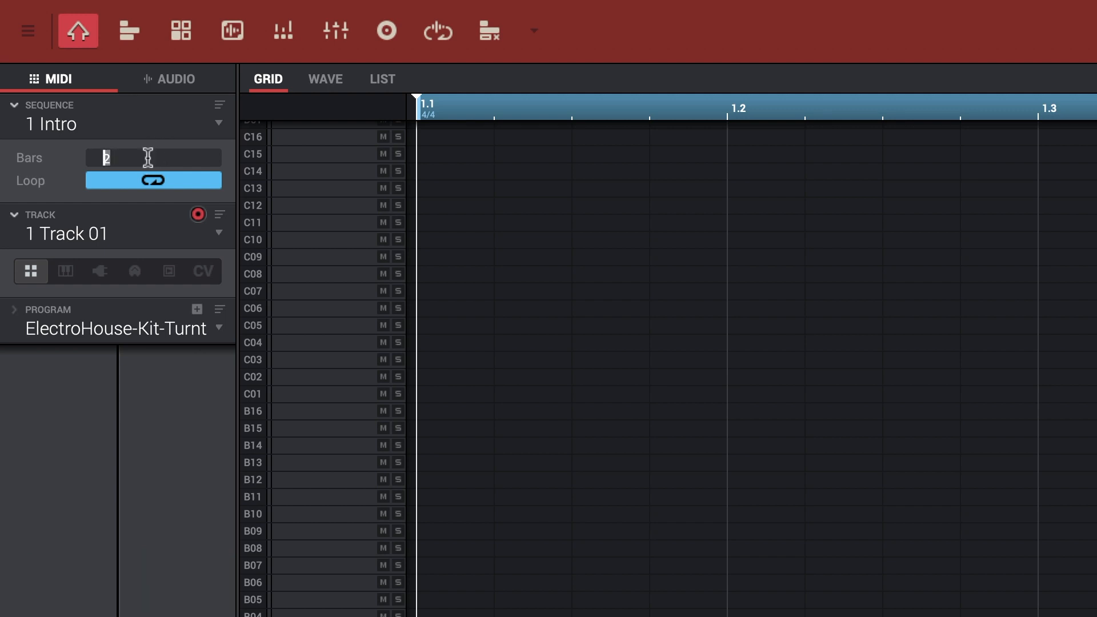
text(4)
key(Return)
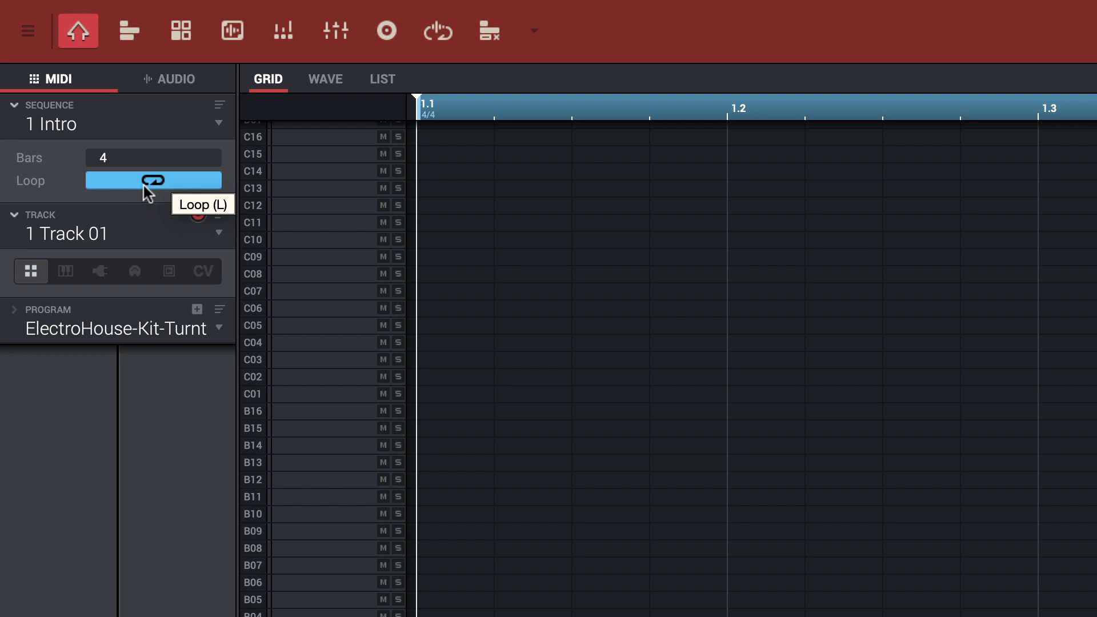
Step: Rename the first track as Groove 1
click(218, 236)
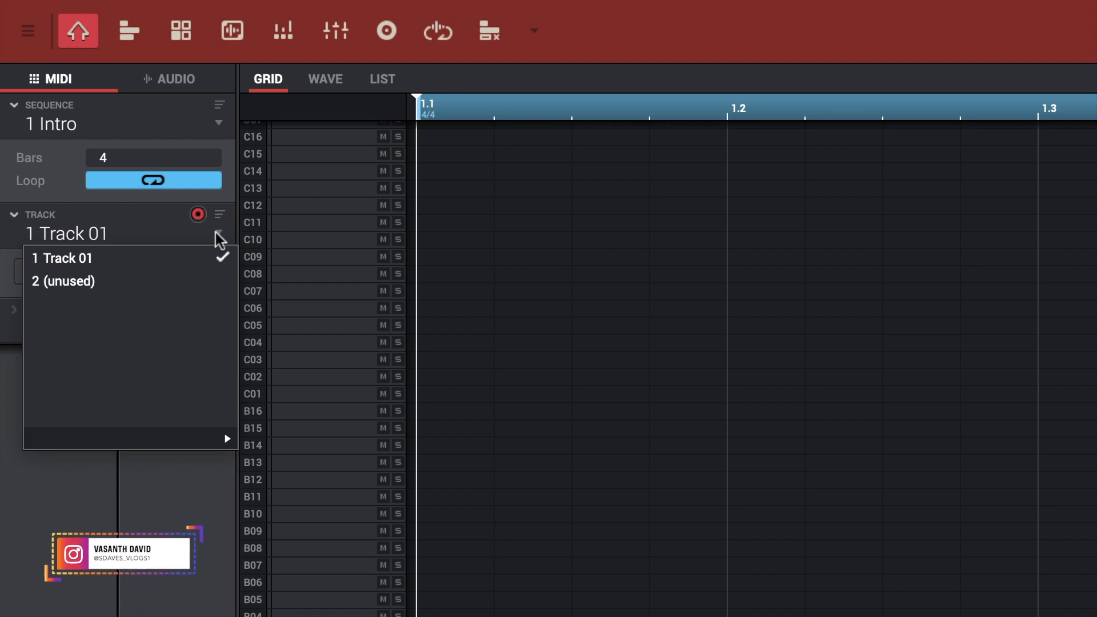
click(103, 234)
double_click(114, 231)
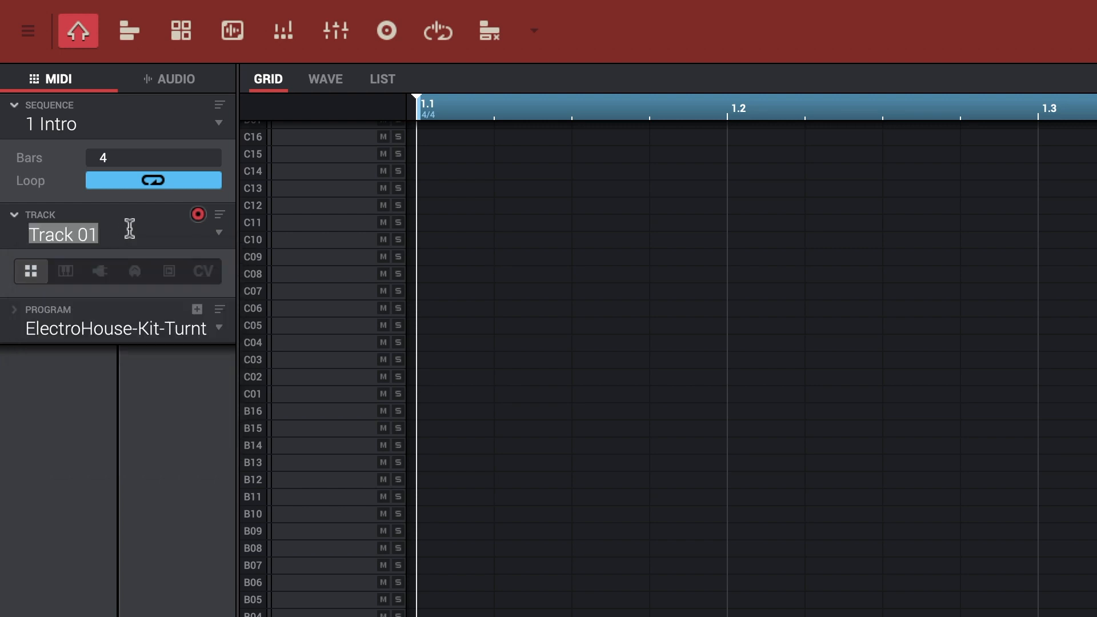
text(Groove 1)
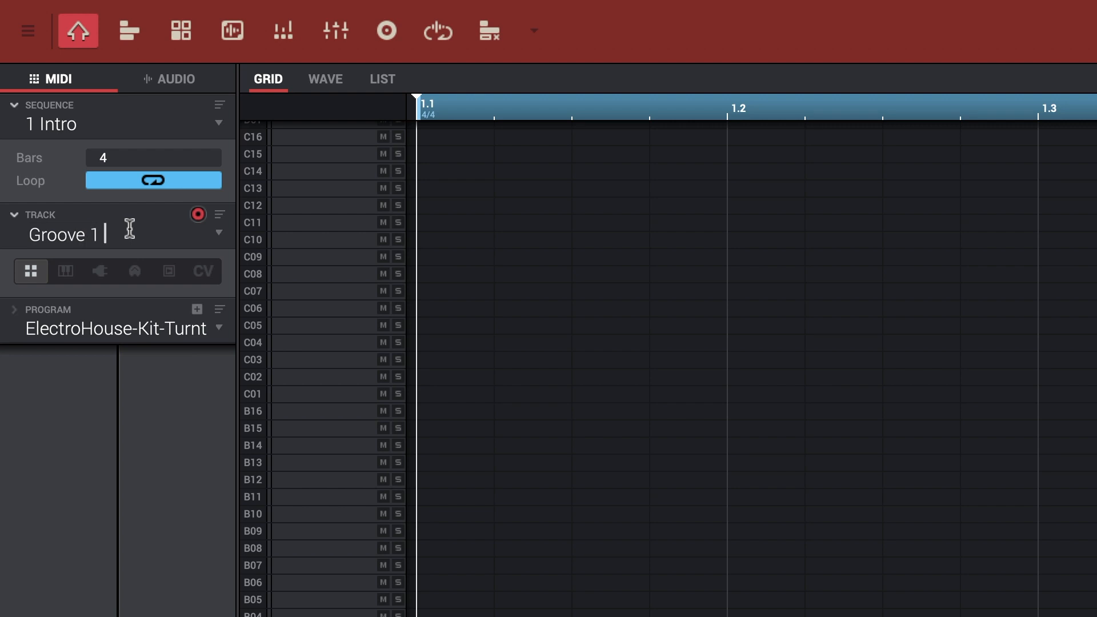
key(Return)
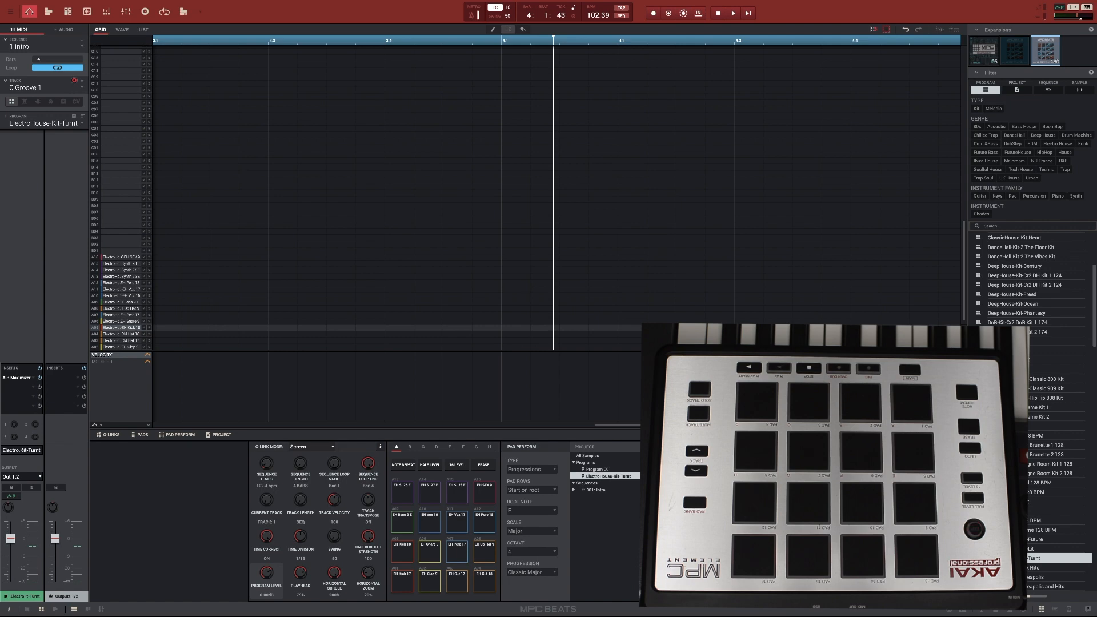
Step: Set the project tempo to 102 BPM
double_click(603, 15)
text(103)
key(Return)
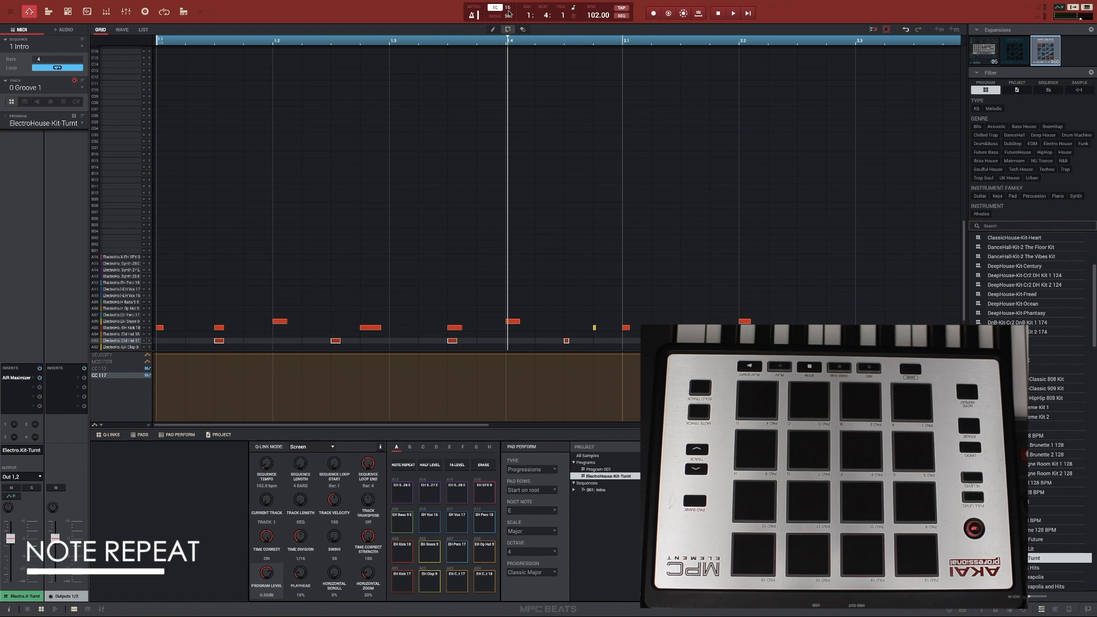
Step: Try Note Repeat with the time division at 64 and 32, and return the division to 16
click(509, 9)
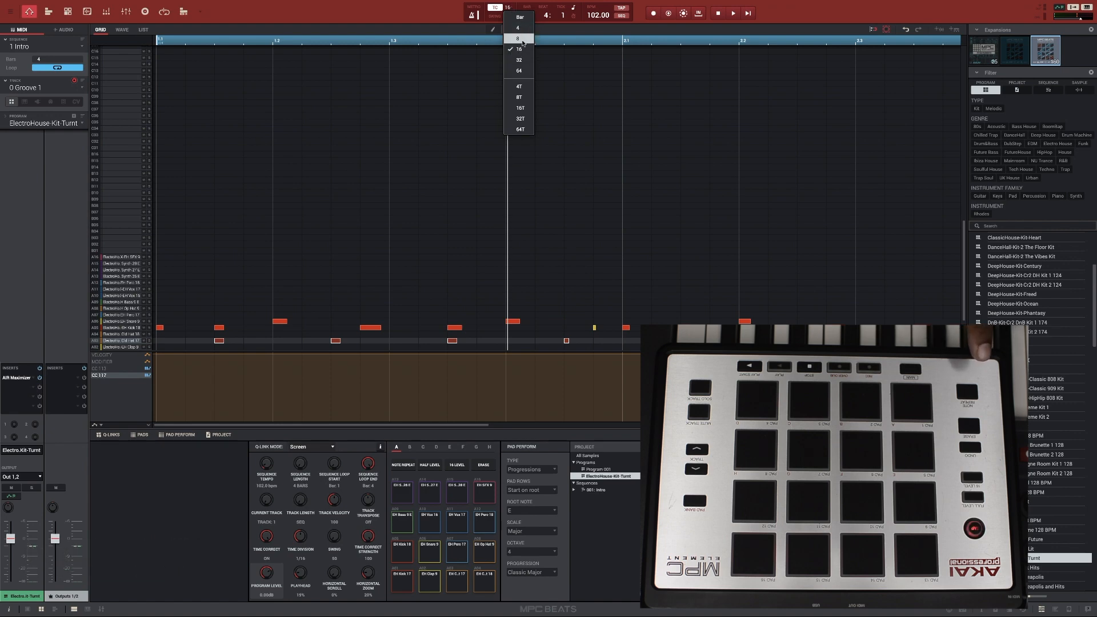
click(527, 71)
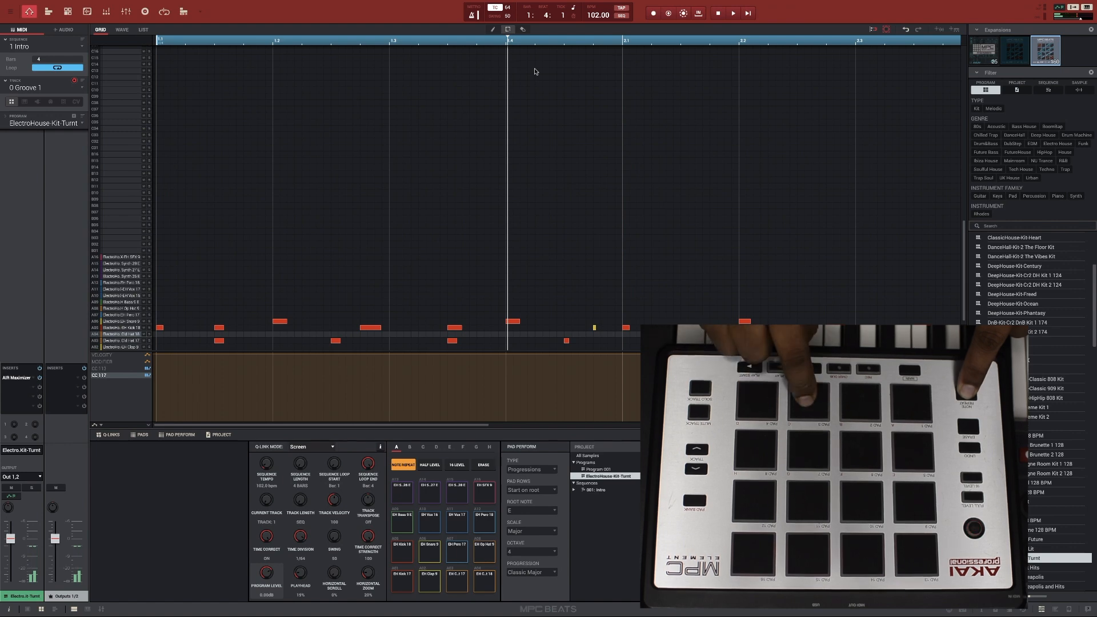
click(513, 8)
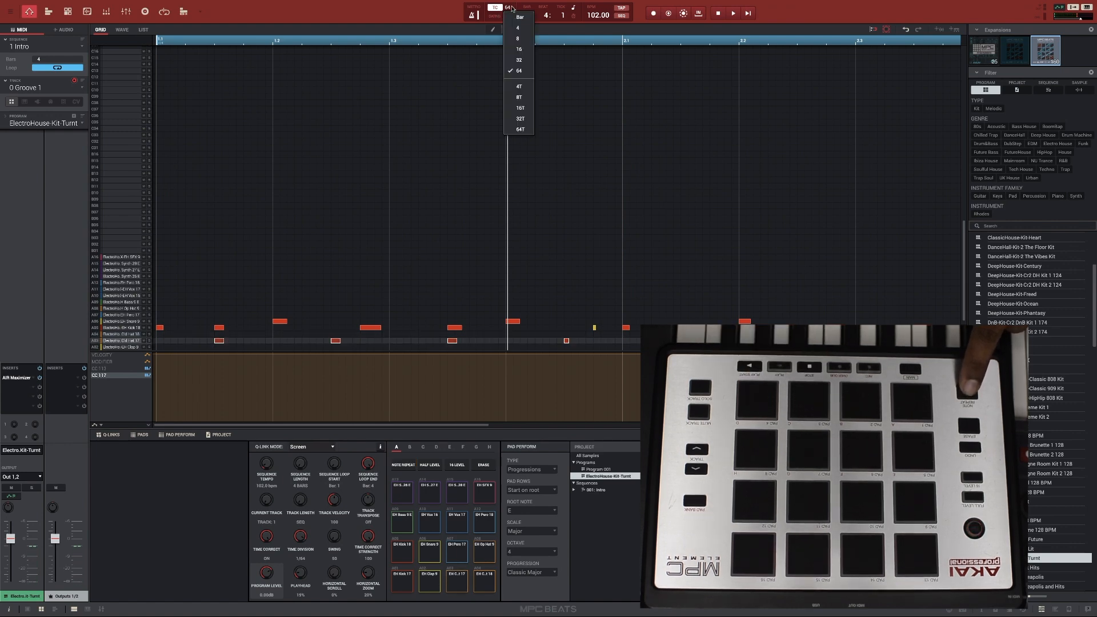
click(520, 61)
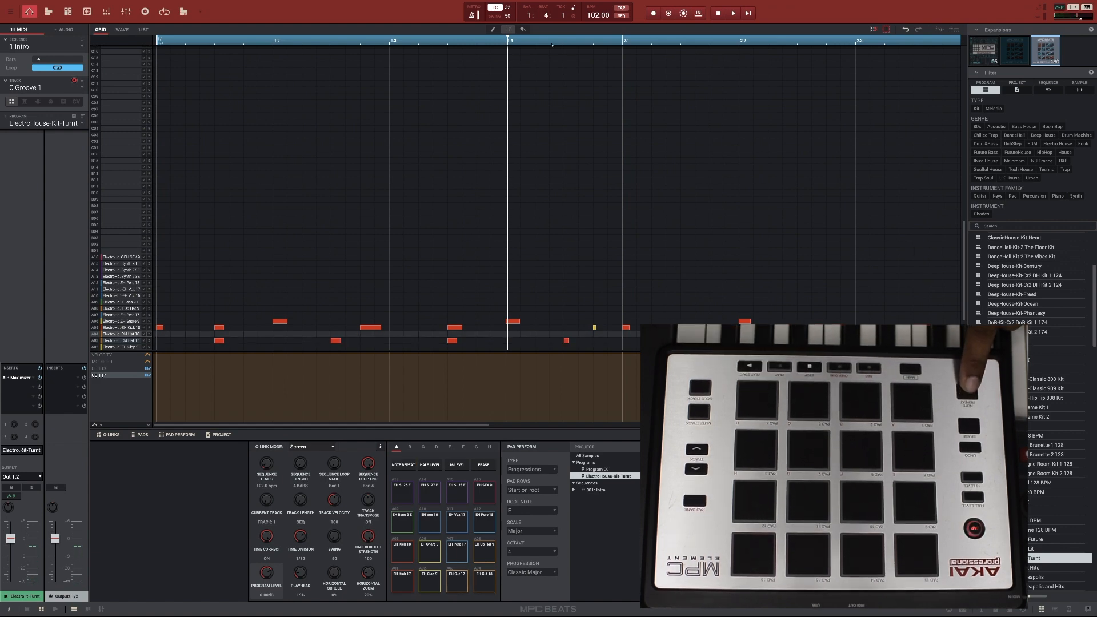
click(512, 9)
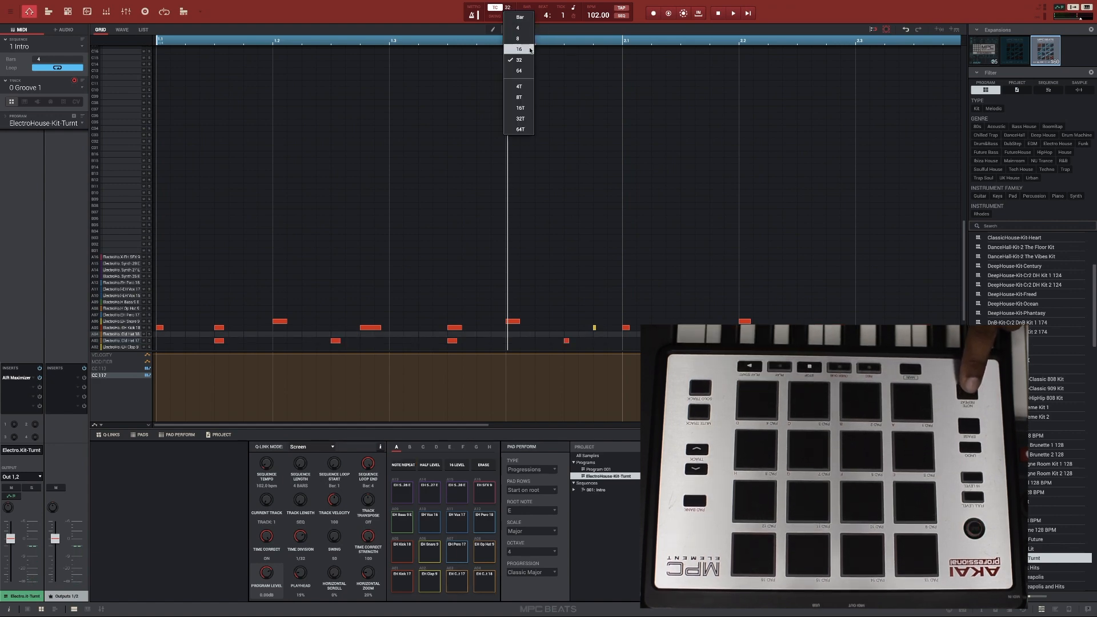
click(530, 51)
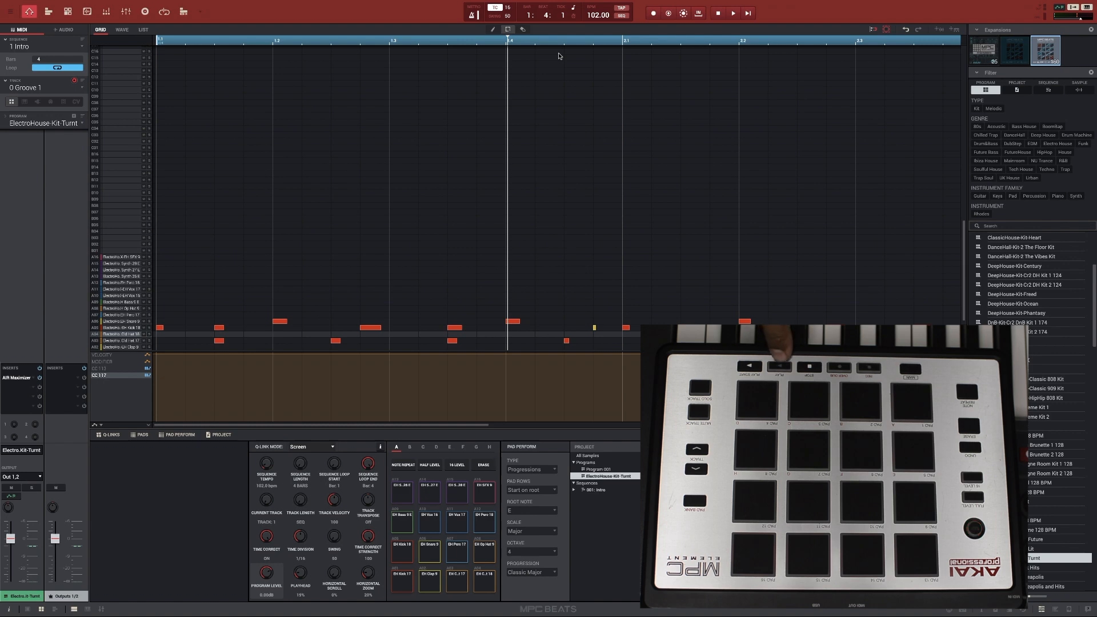
Step: Play back the groove and slightly raise the velocity of the quiet kick notes at the ends of bars 1 and 3
key(space)
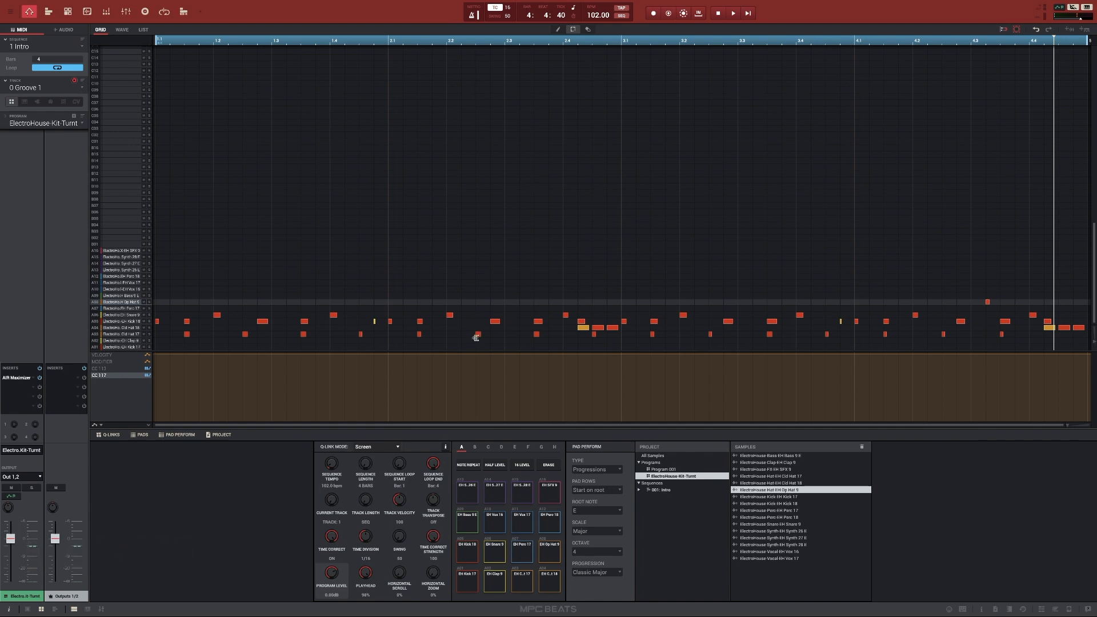
key(space)
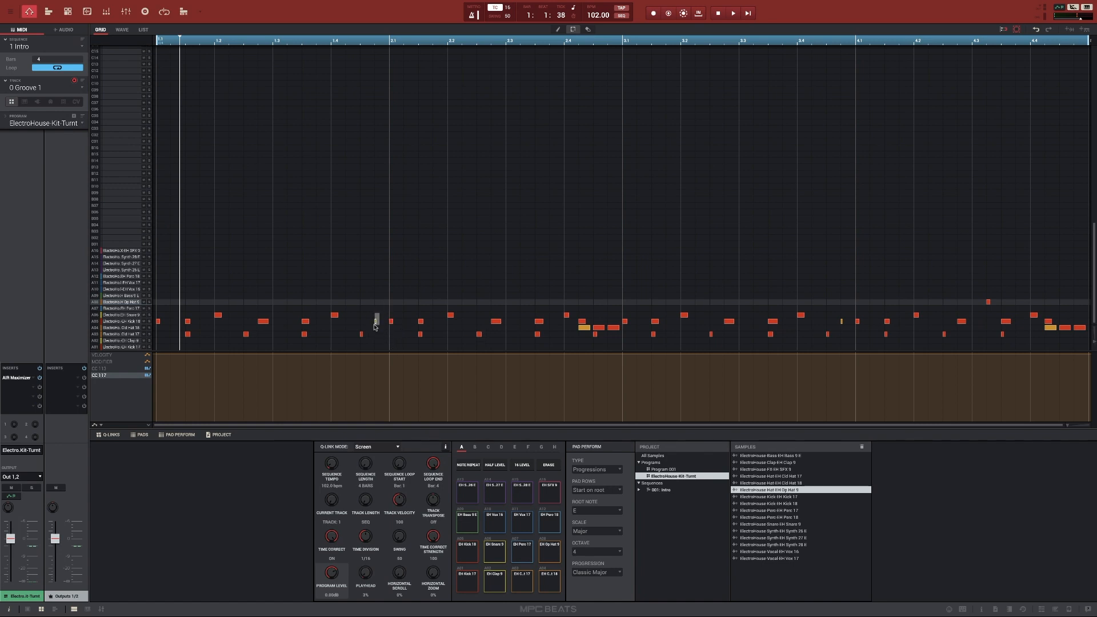
click(103, 354)
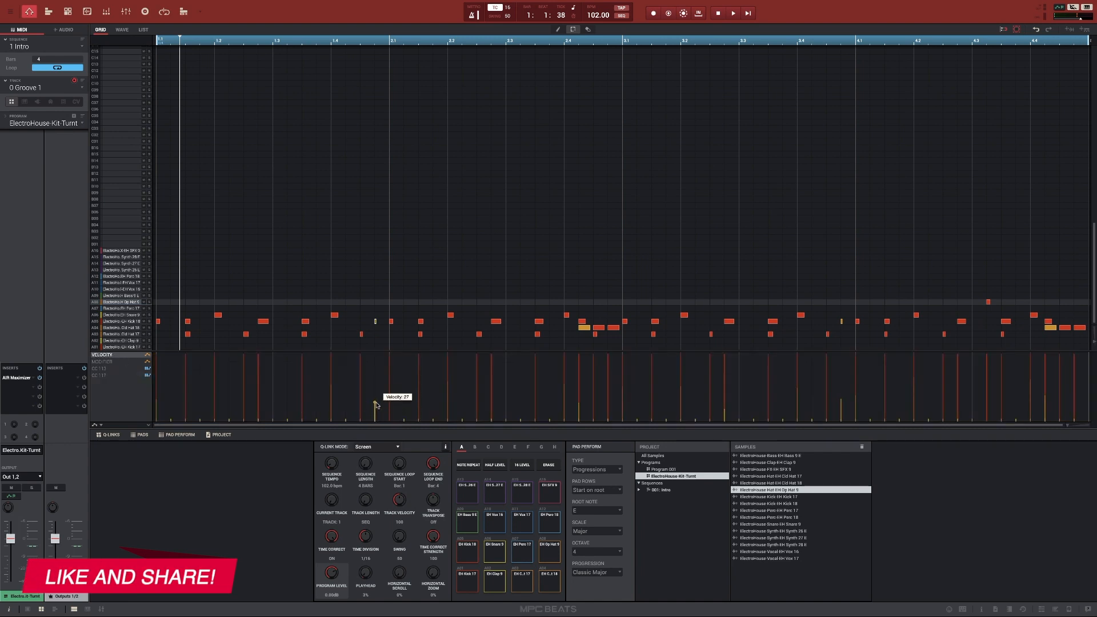
key(space)
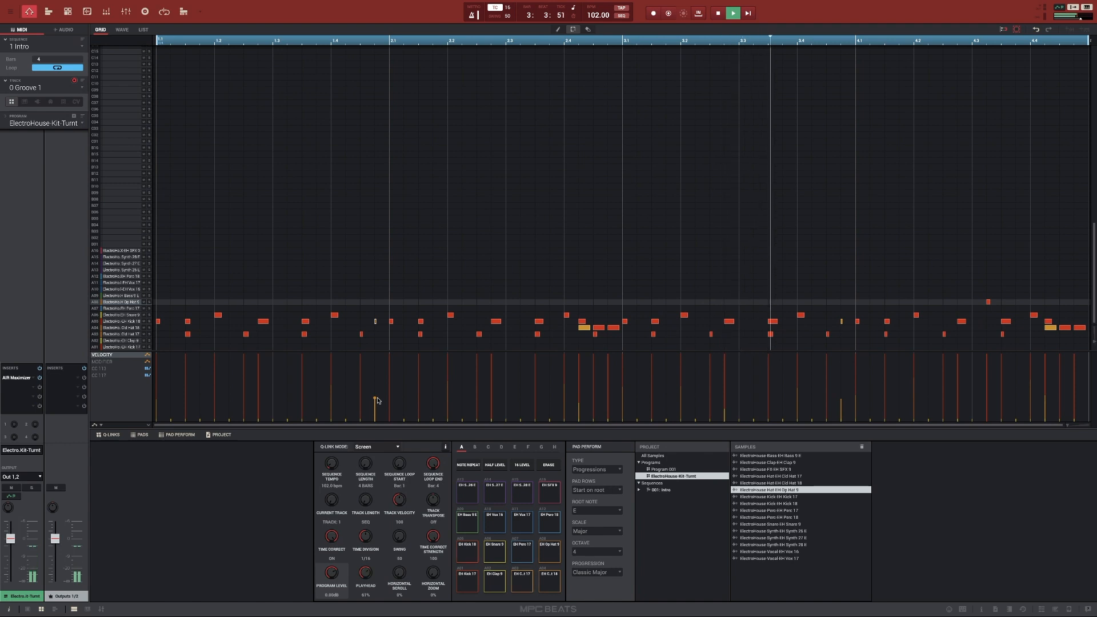
key(space)
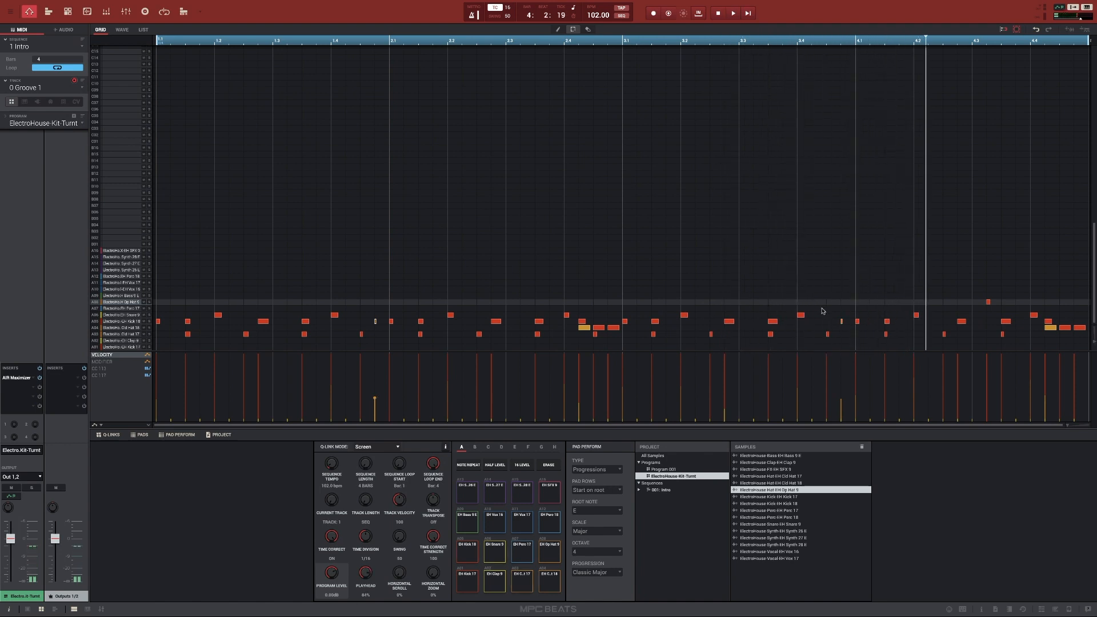
click(841, 321)
drag(840, 399, 840, 395)
Step: Lower the velocity of all Cld Hat 17 notes together to about 44 and play back the result
click(135, 335)
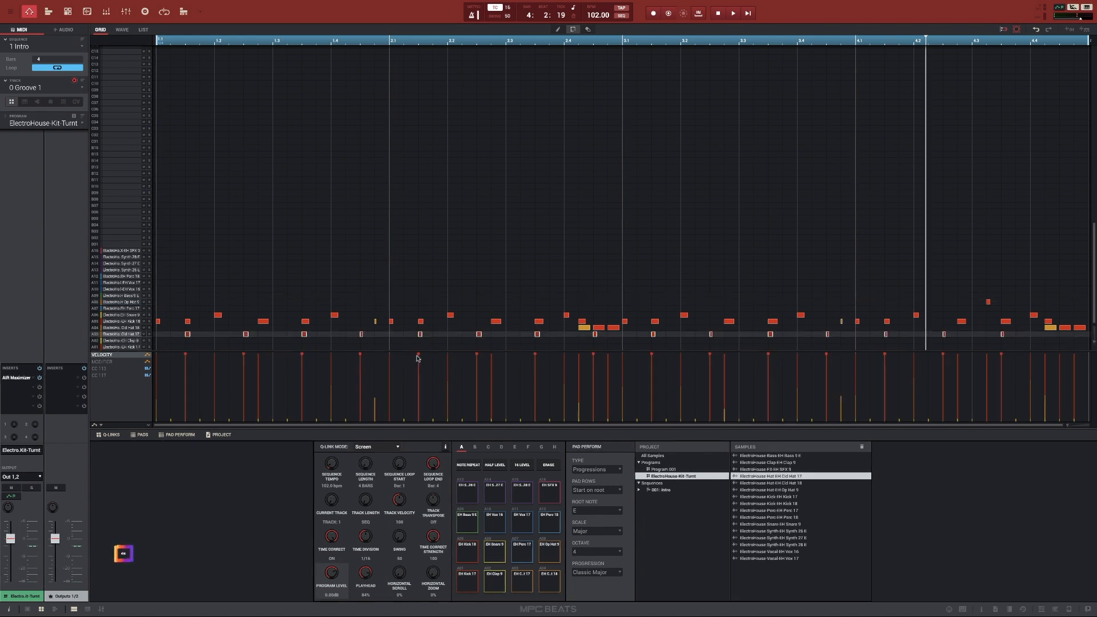
mouse_move(417, 353)
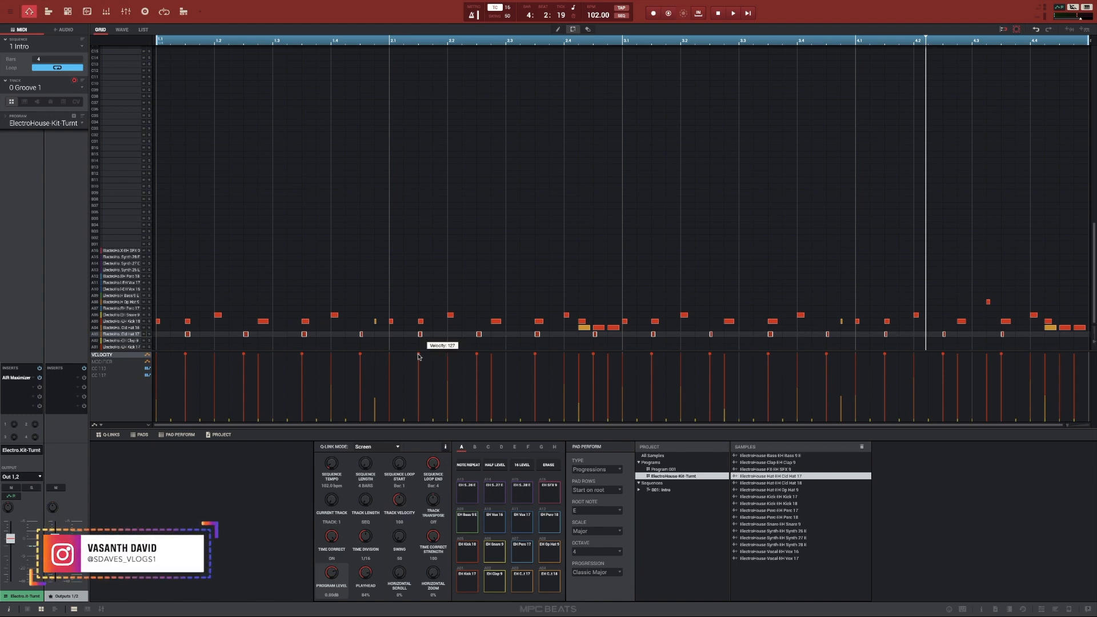
drag(418, 356, 417, 398)
key(space)
key(space)
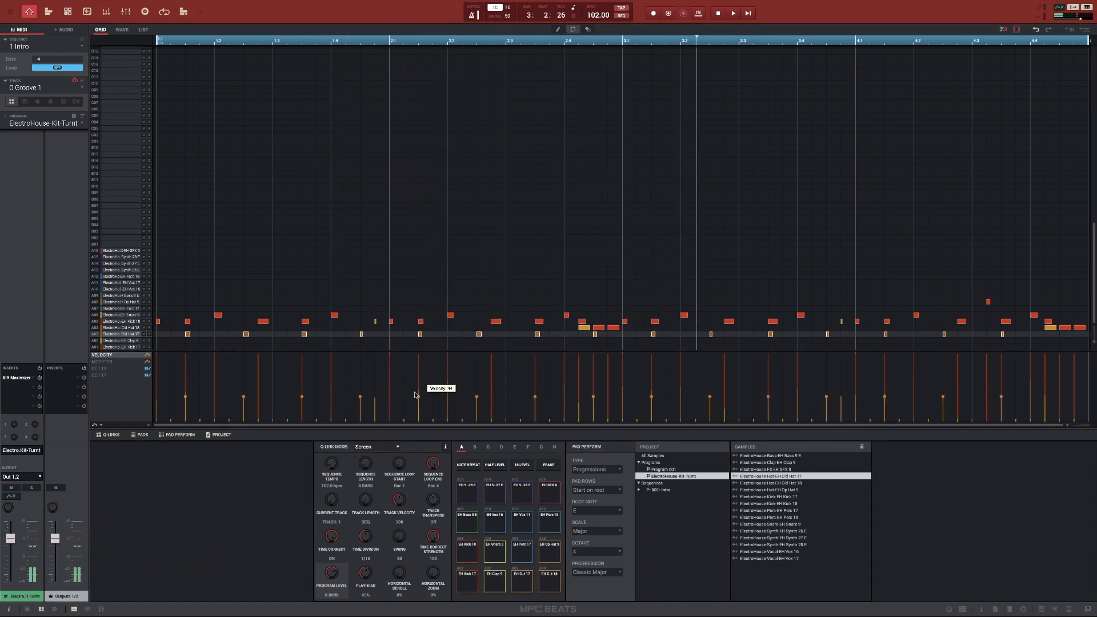
Step: Lower the velocity of all Cld Hat 18 notes together, bringing the loudest ones to about 100
click(131, 328)
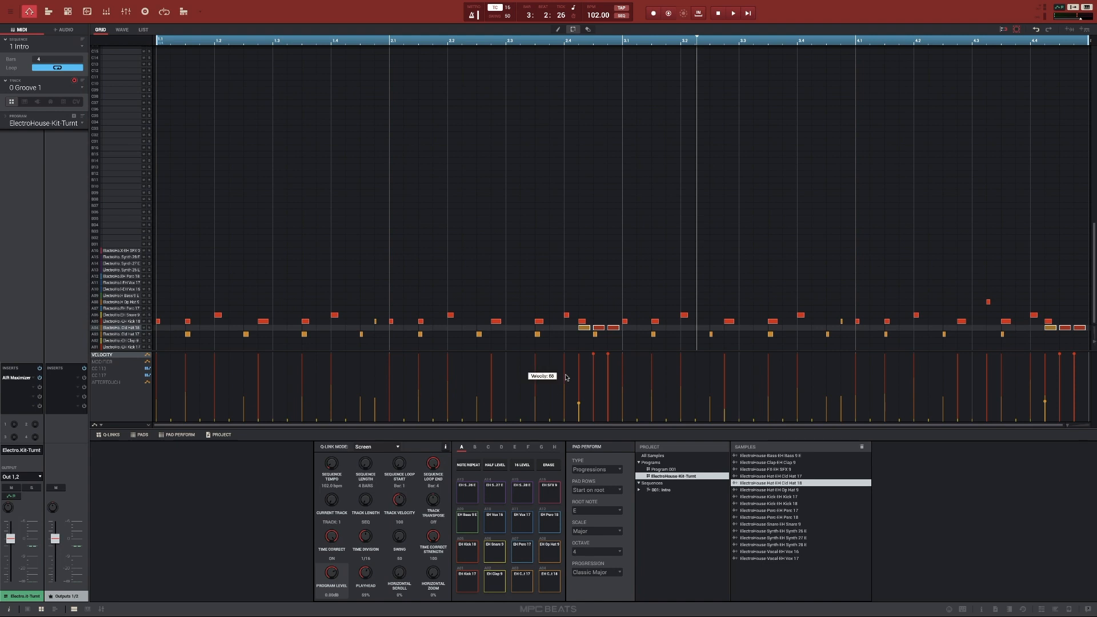
click(593, 363)
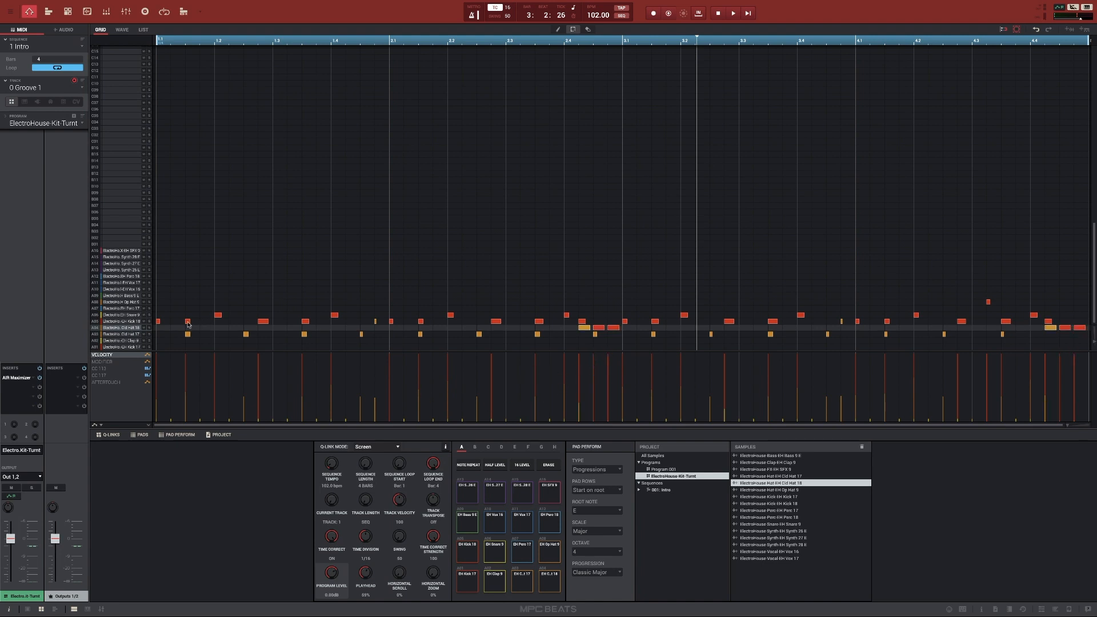
click(135, 328)
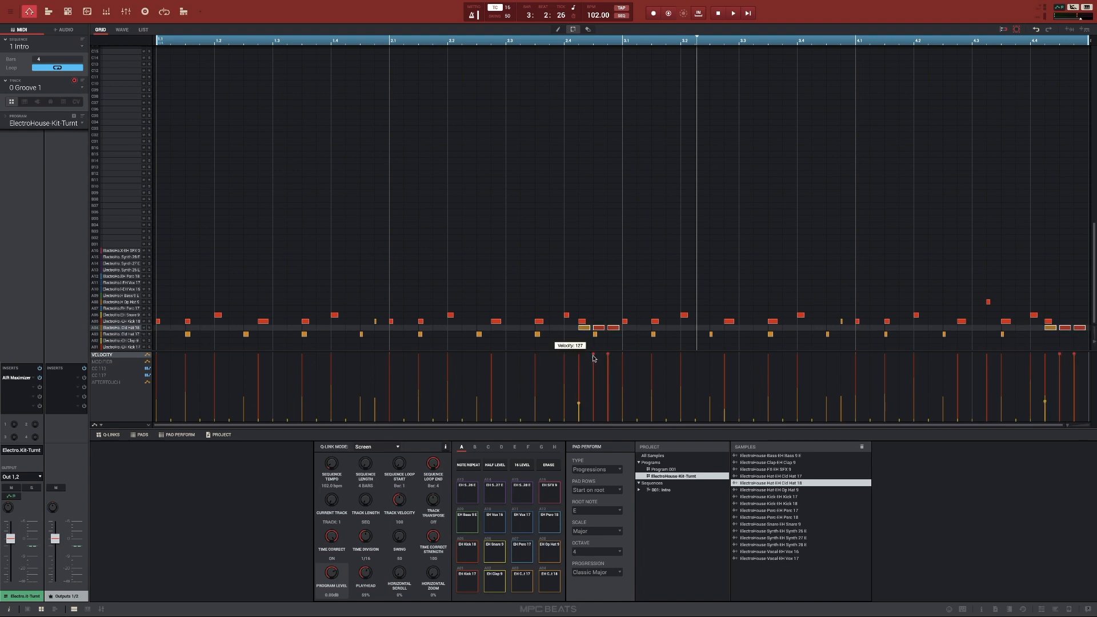
drag(594, 358, 594, 369)
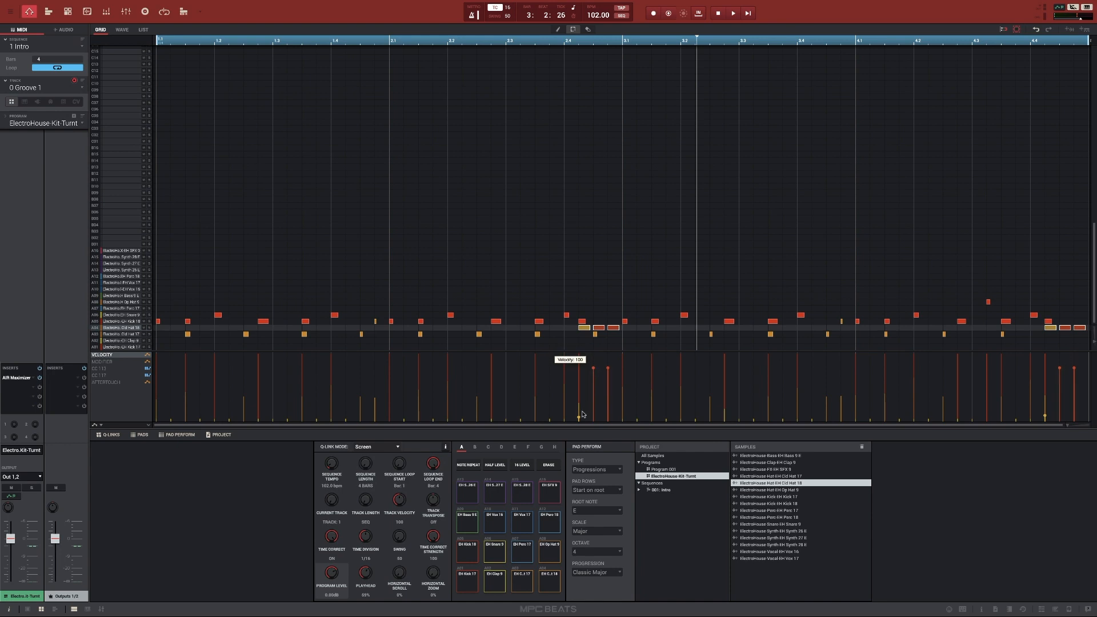
Step: Raise the velocity of the quiet first Cld Hat 18 note near the end of bar 2 and play back the groove
click(587, 327)
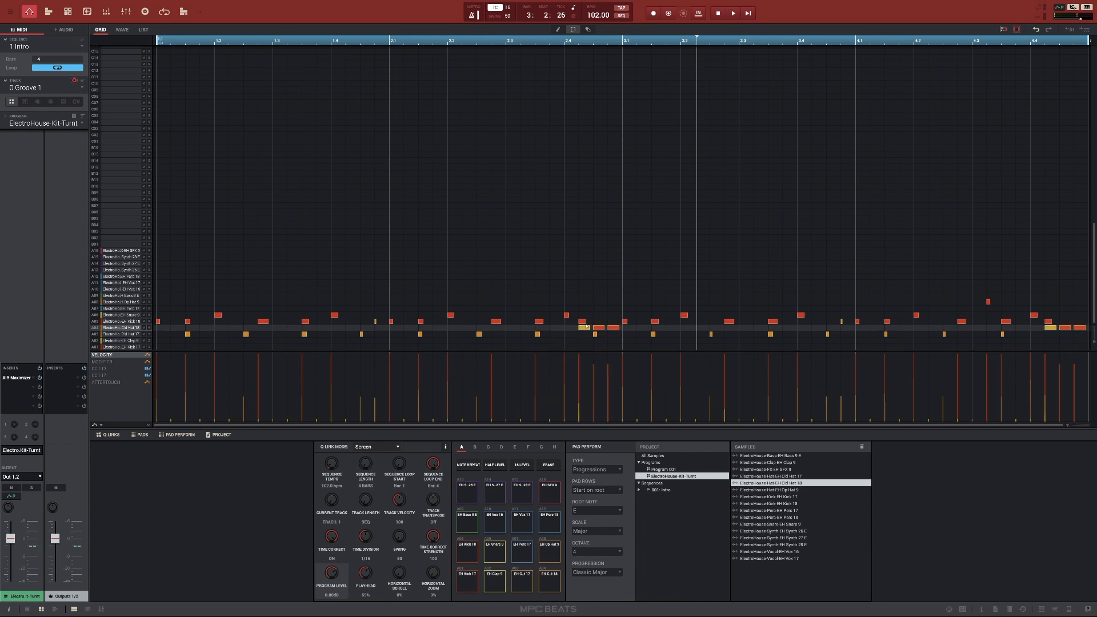
drag(578, 360, 578, 407)
key(space)
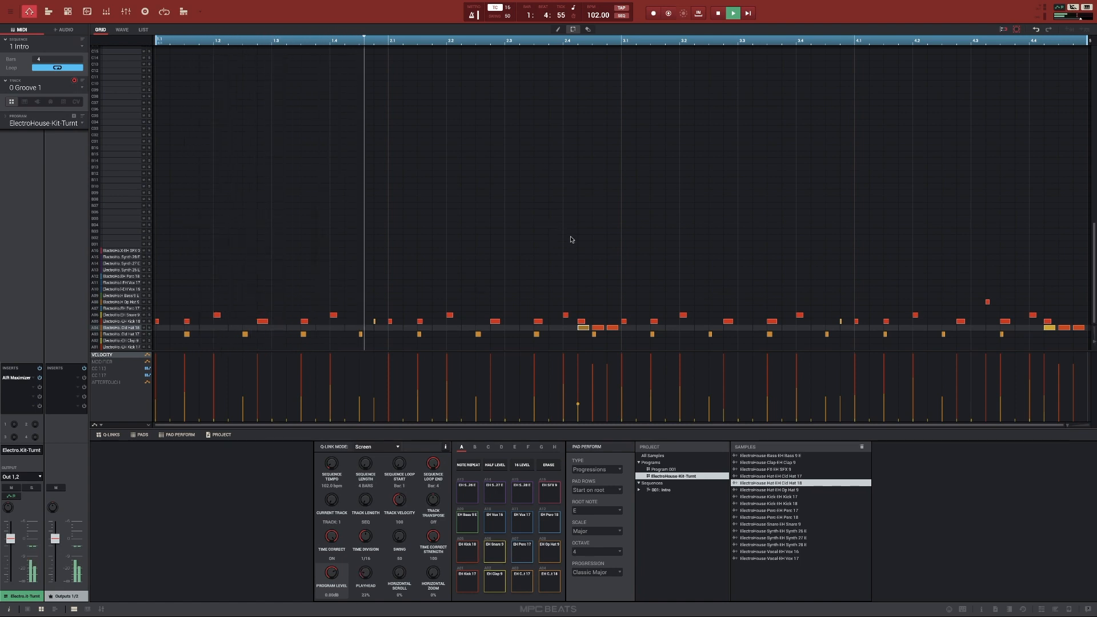
key(space)
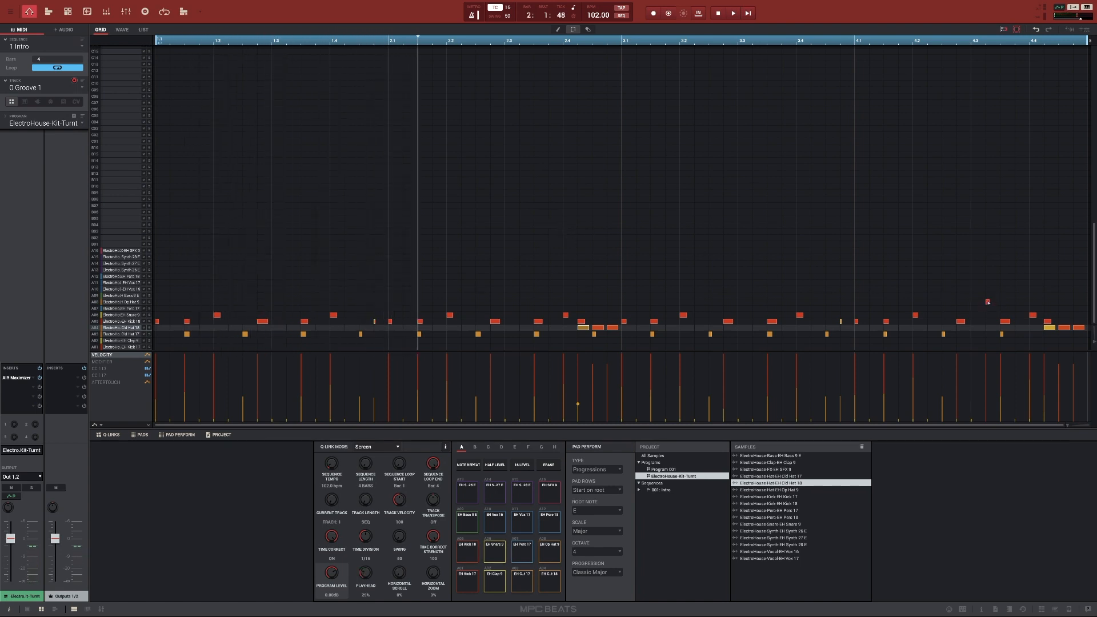
Step: Copy the Op Hat note from bar 4 to just after the start of bar 2, and move the original to the matching spot in bar 4
click(987, 301)
drag(987, 302, 400, 303)
key(space)
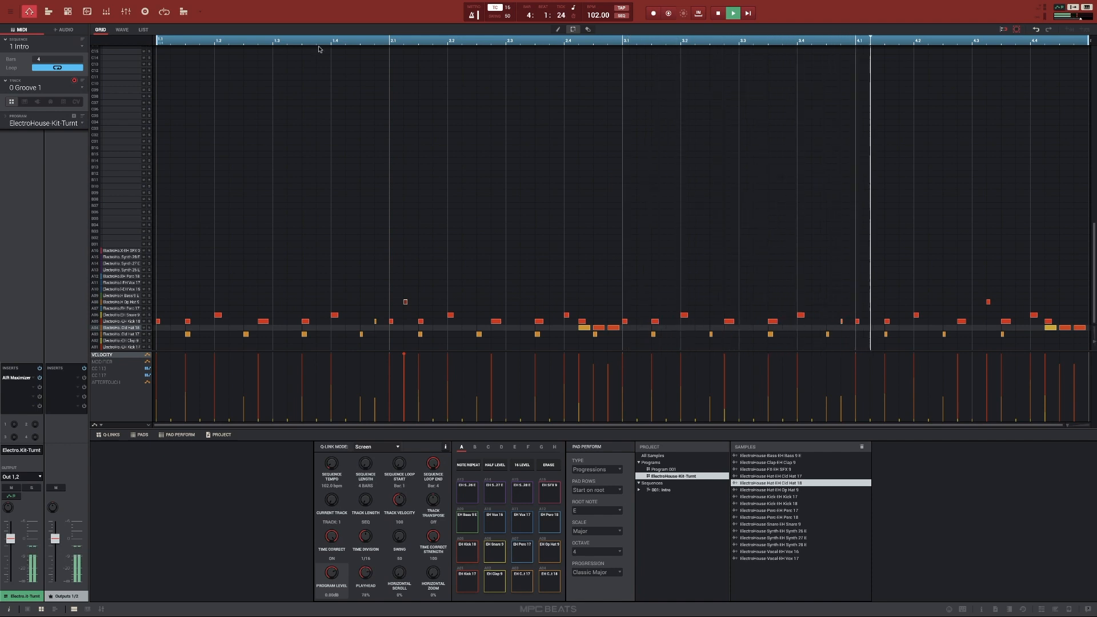
key(space)
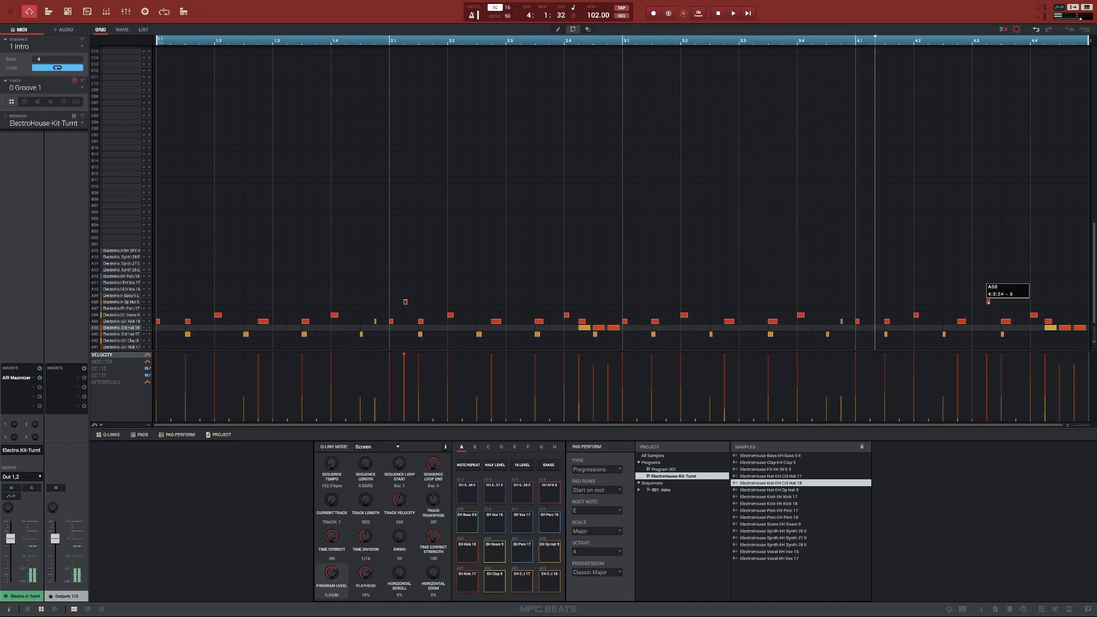
drag(989, 301, 886, 301)
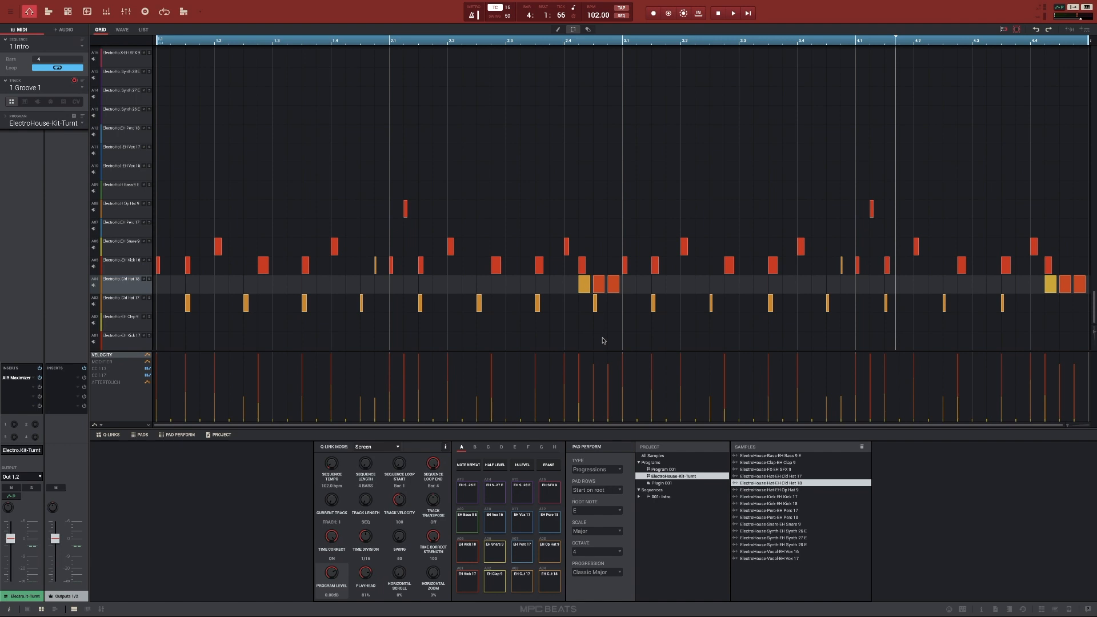
Step: Switch to Track 02 and set its track type to Plugin
click(83, 89)
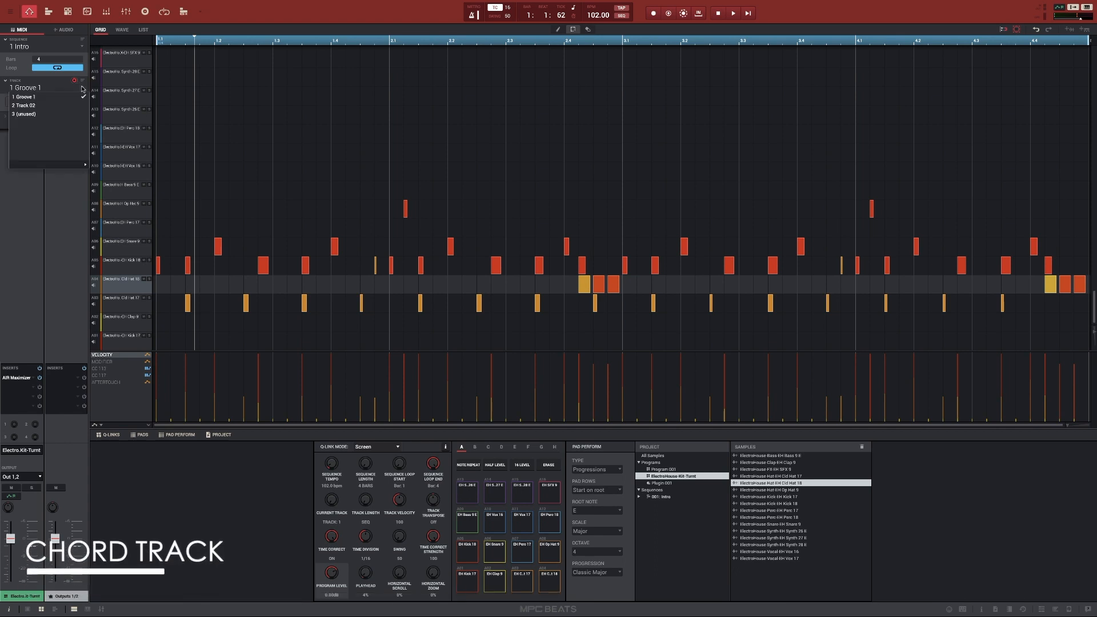
click(23, 106)
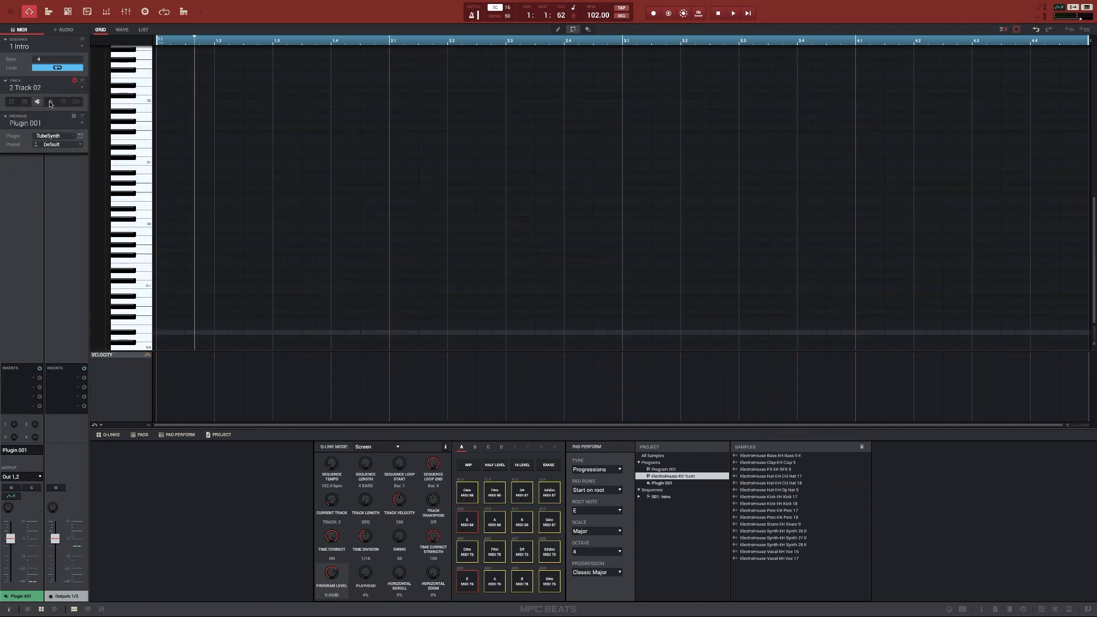
click(11, 104)
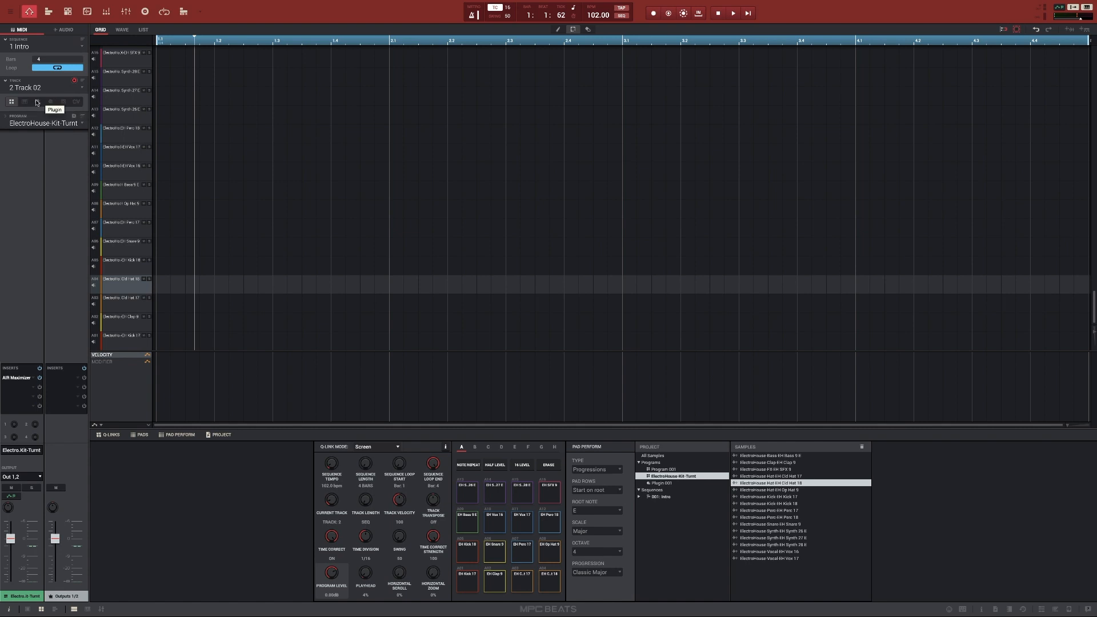
click(38, 102)
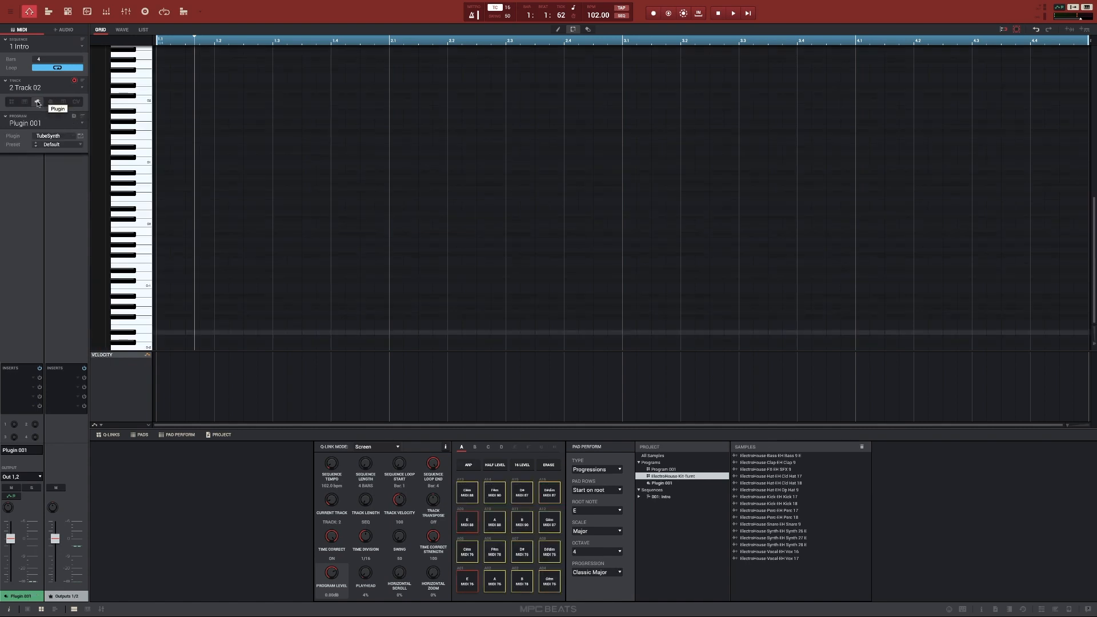
Step: Look through the available VST instruments and choose the MPC plugin TubeSynth for Track 02
click(63, 138)
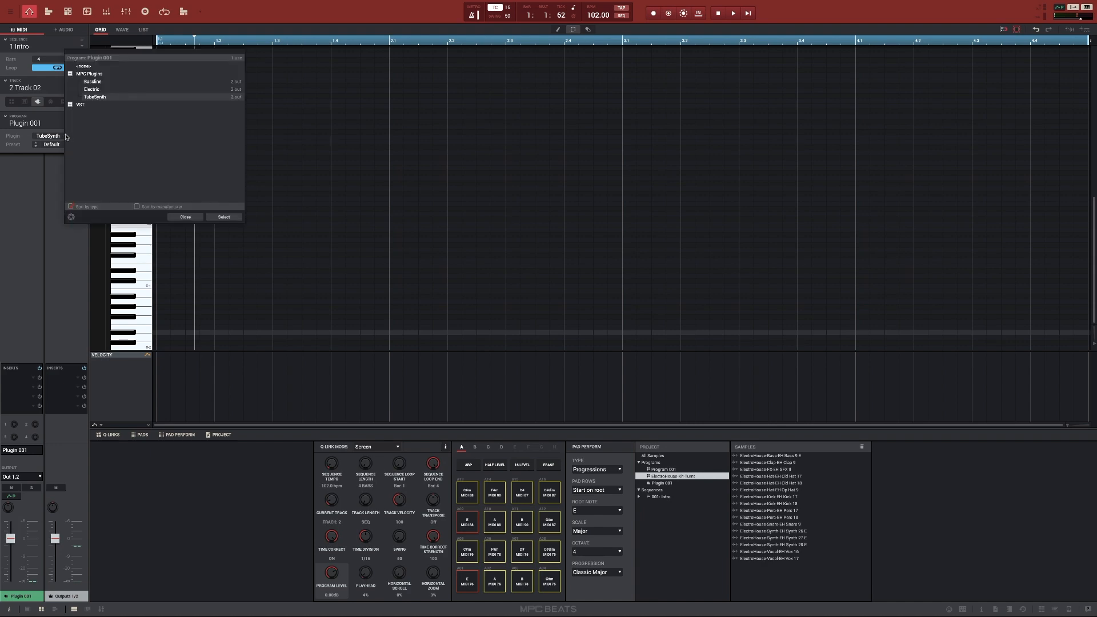
click(70, 105)
scroll(71, 105, down, 1)
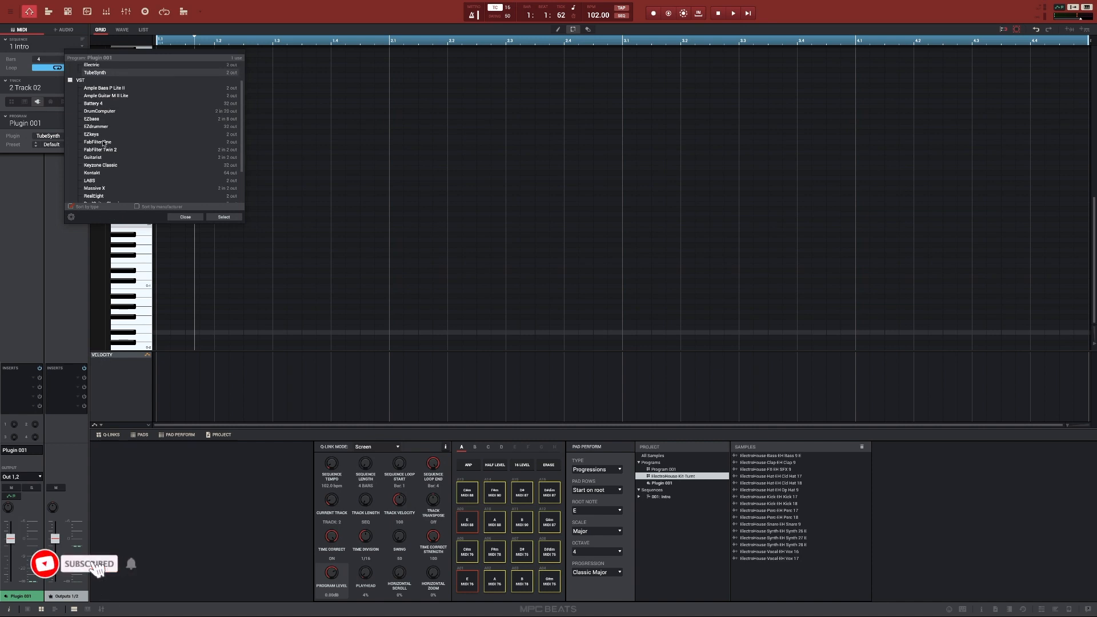
scroll(104, 142, up, 1)
click(70, 105)
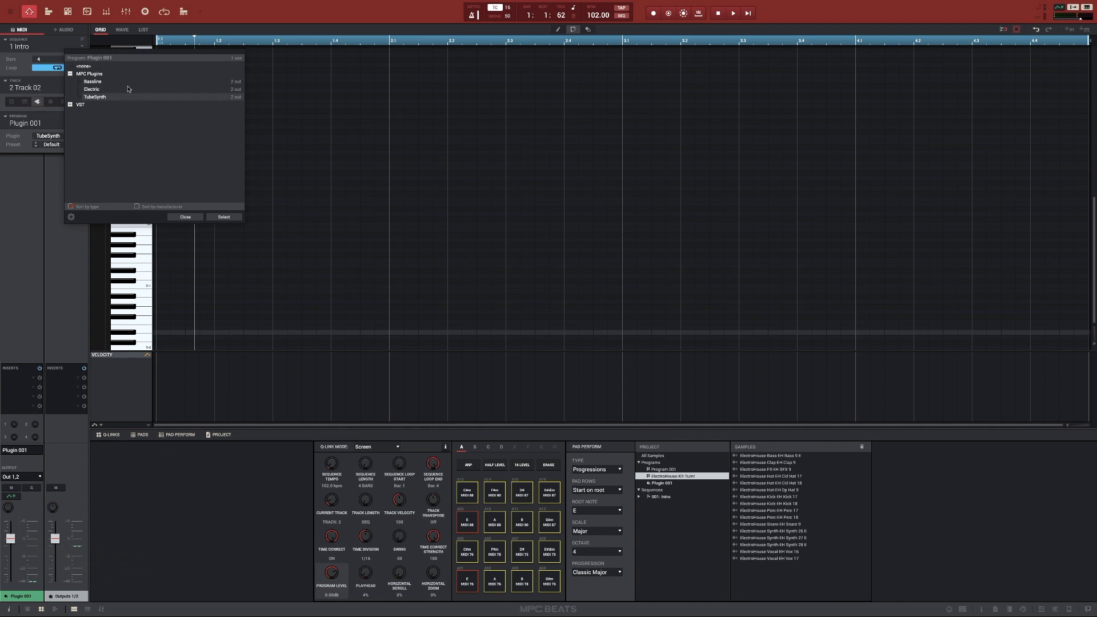
double_click(95, 97)
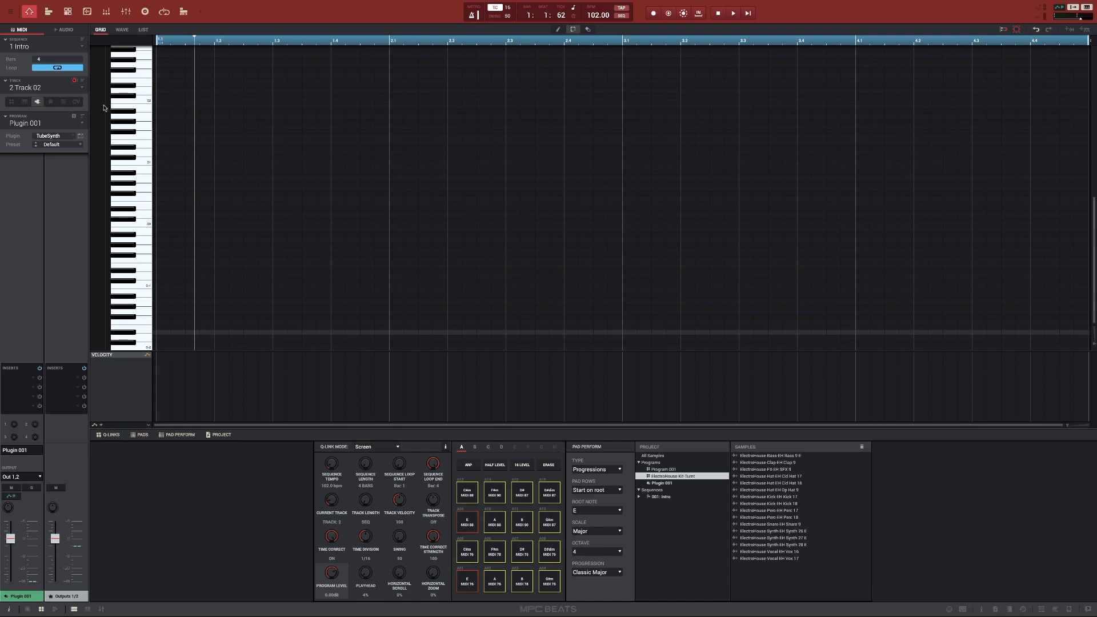
Step: Load the Static Supersaw preset from TubeSynth's Synth category
click(56, 145)
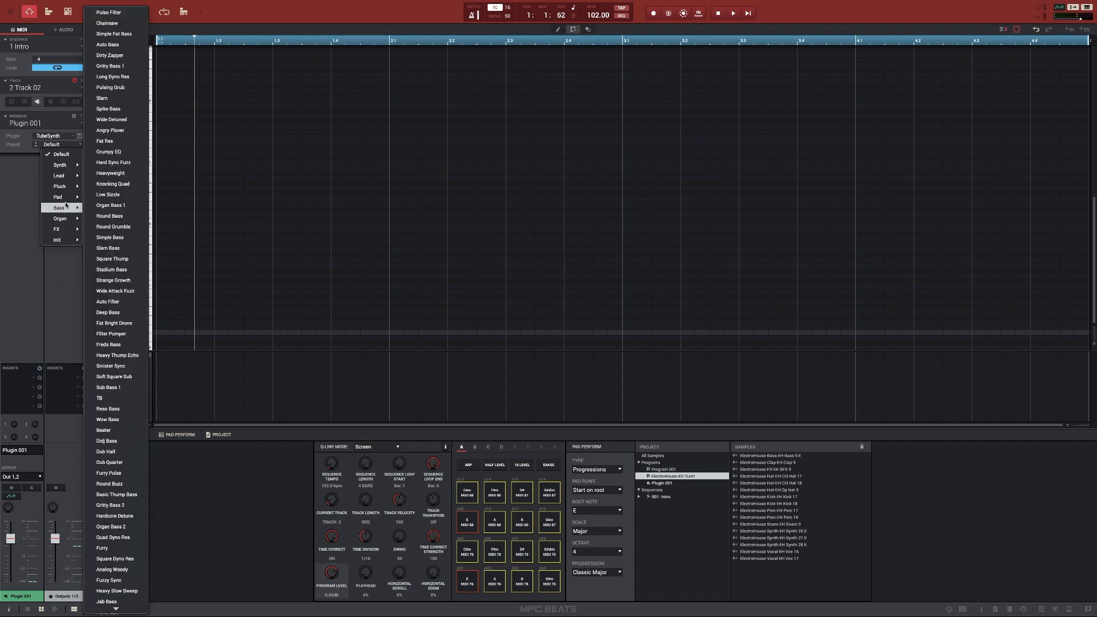
mouse_move(63, 165)
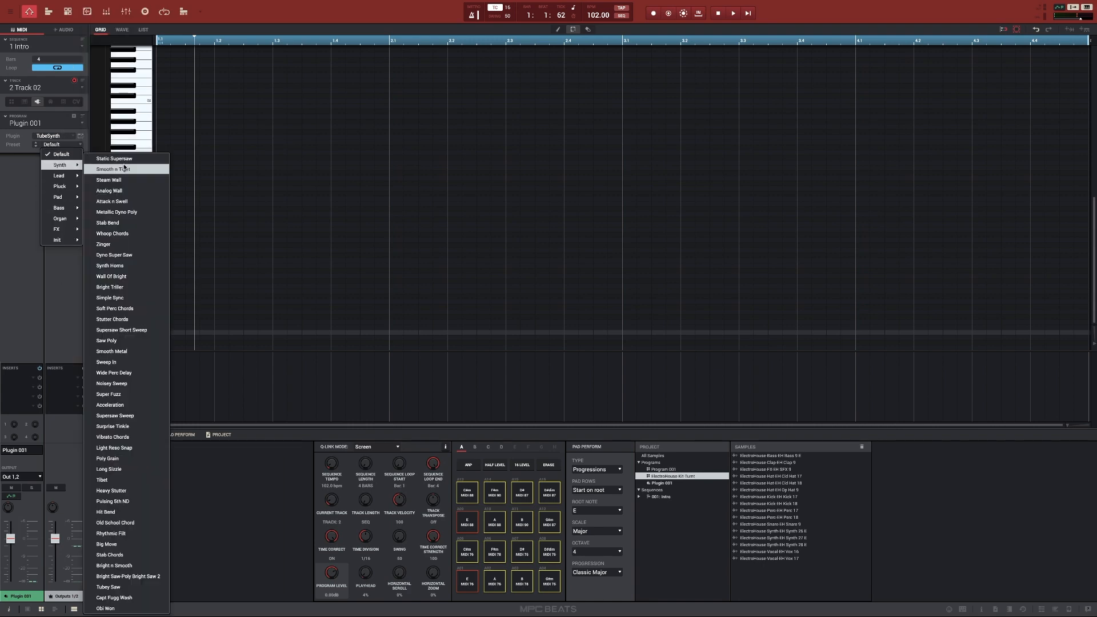
click(144, 159)
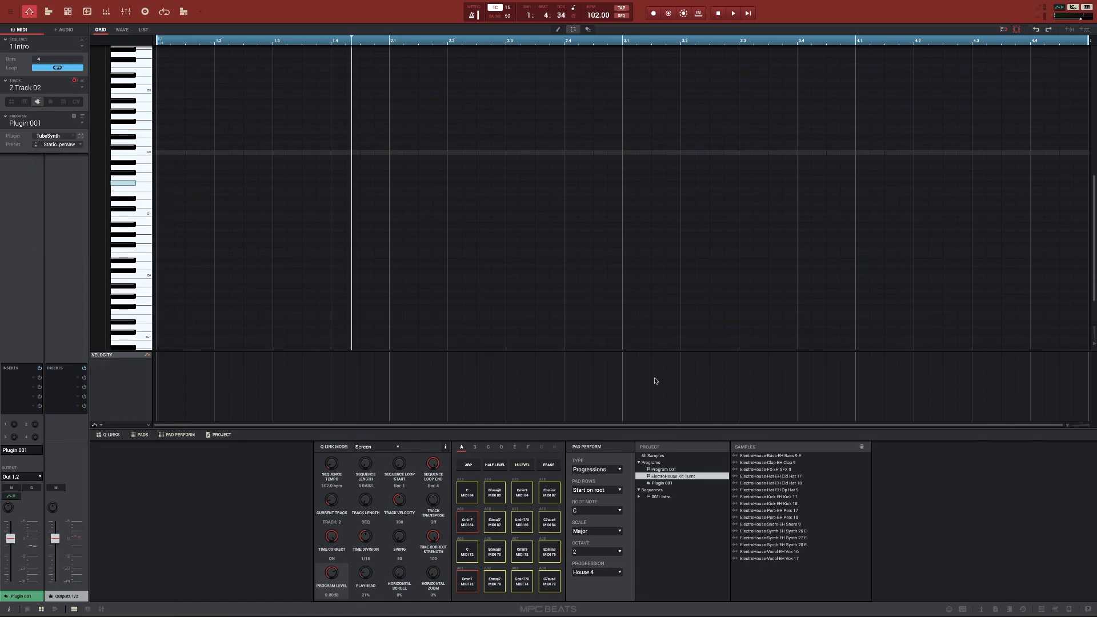
Step: Examine the pad performance options for type, root note and scale, keeping Progressions, C and Major
click(616, 470)
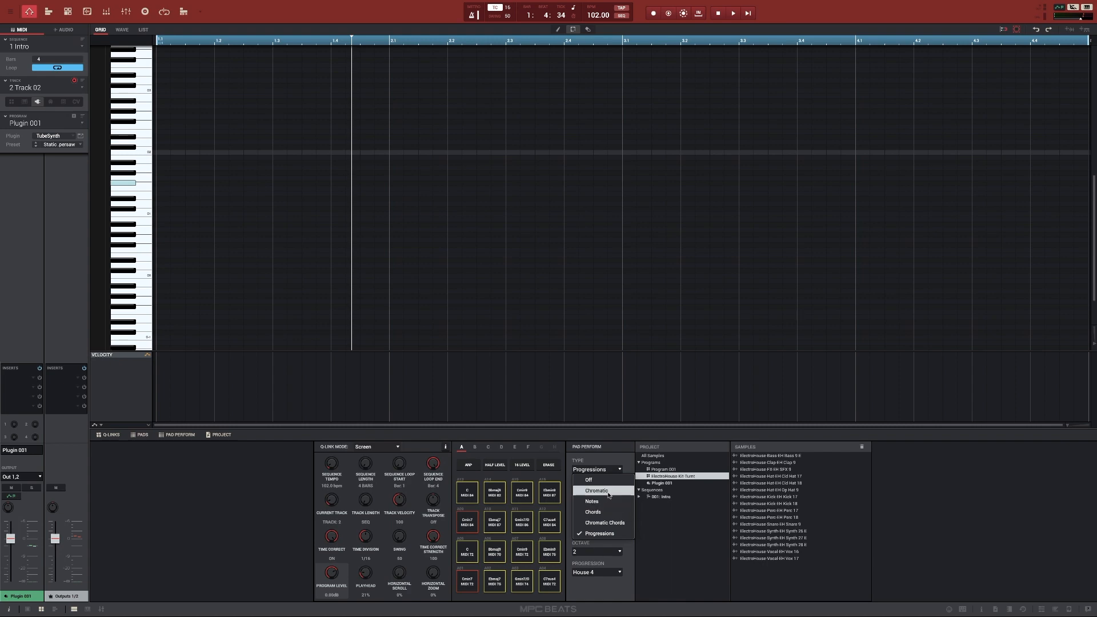
click(613, 590)
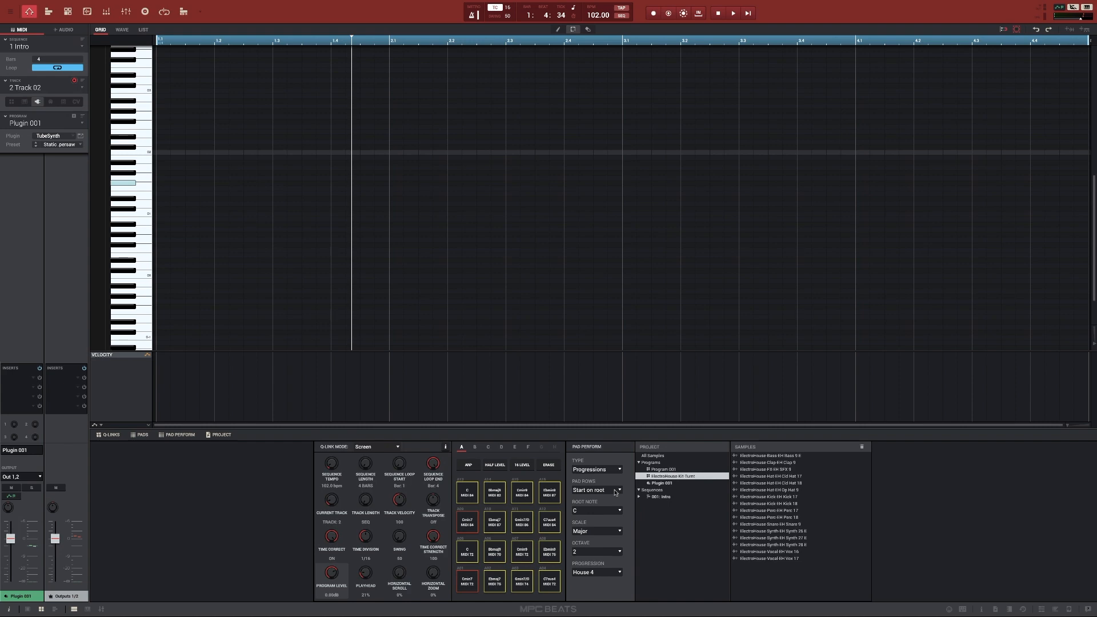
click(623, 513)
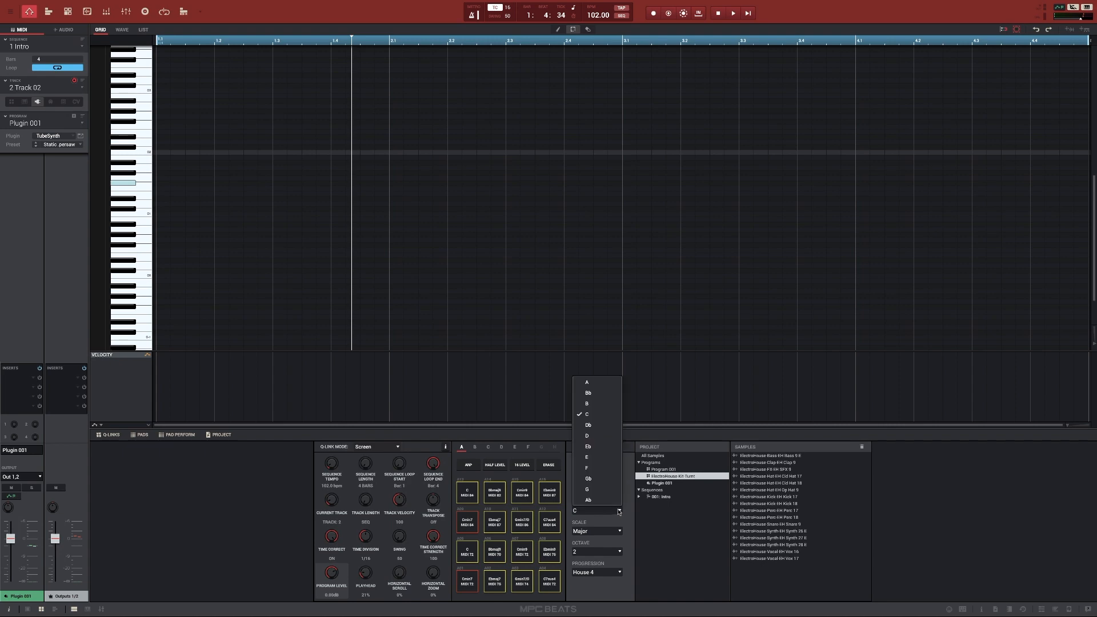
click(607, 419)
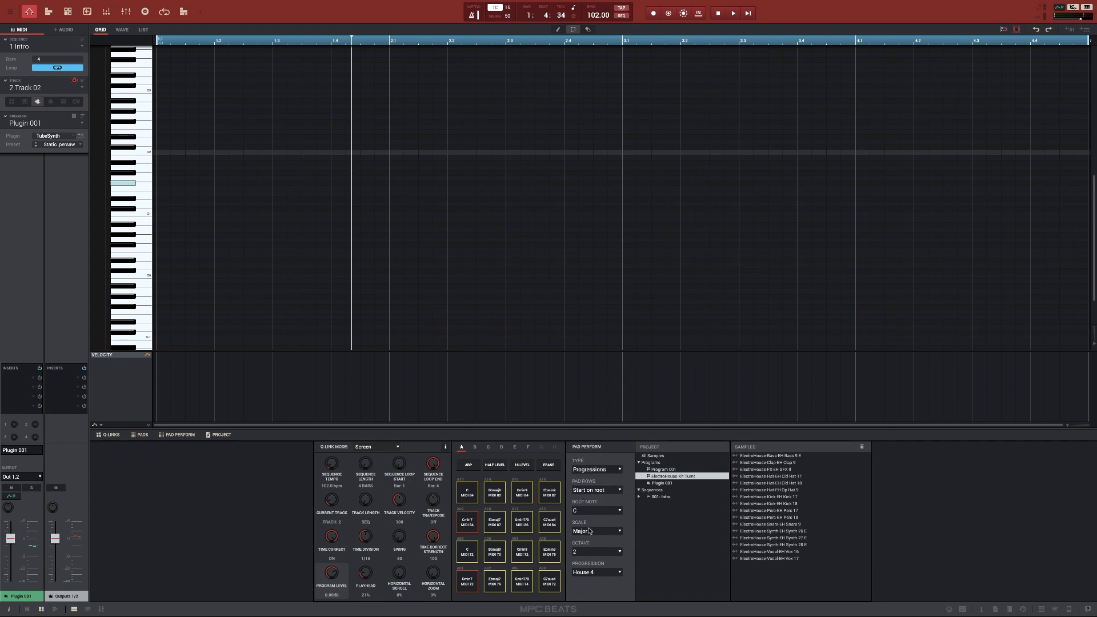
click(622, 533)
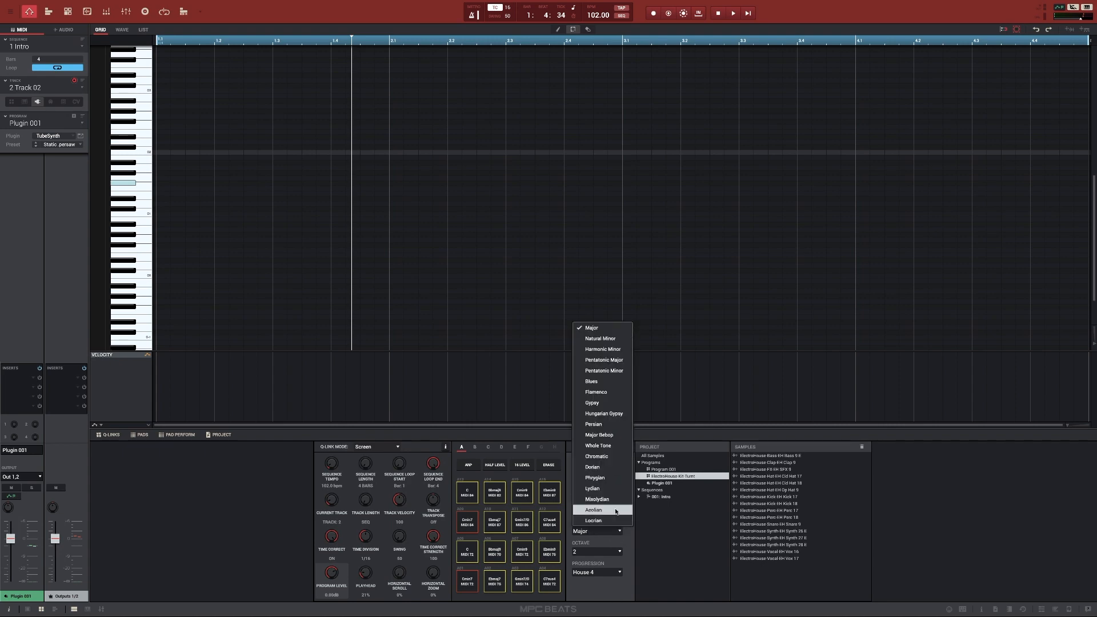
click(602, 591)
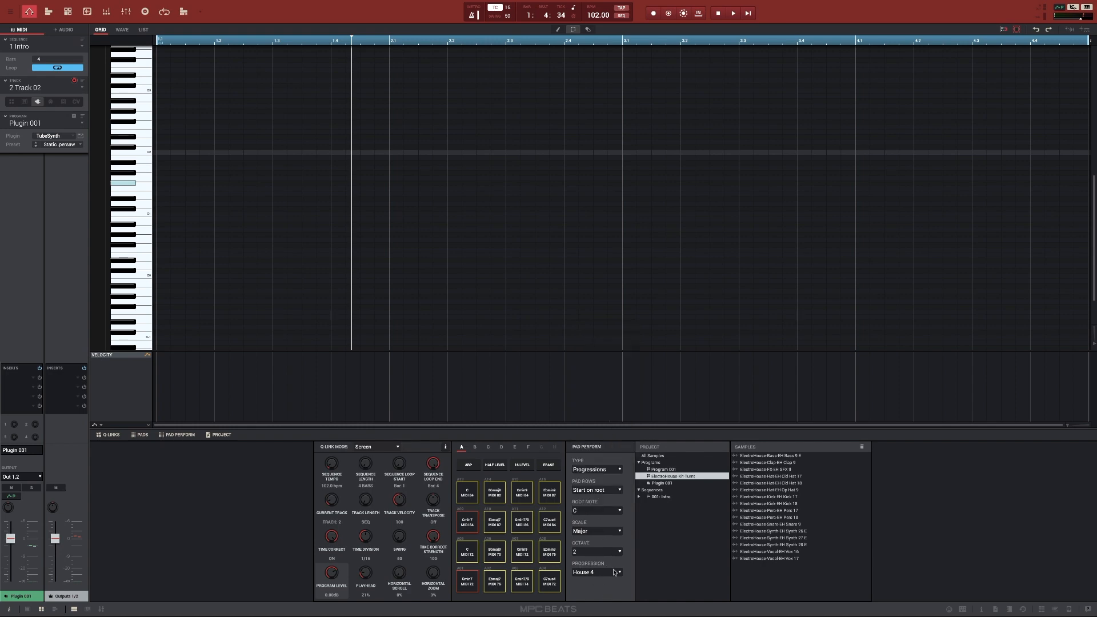
Step: Try the Classic Major and The Canon chord progressions on the pads, and settle on House 4
click(620, 573)
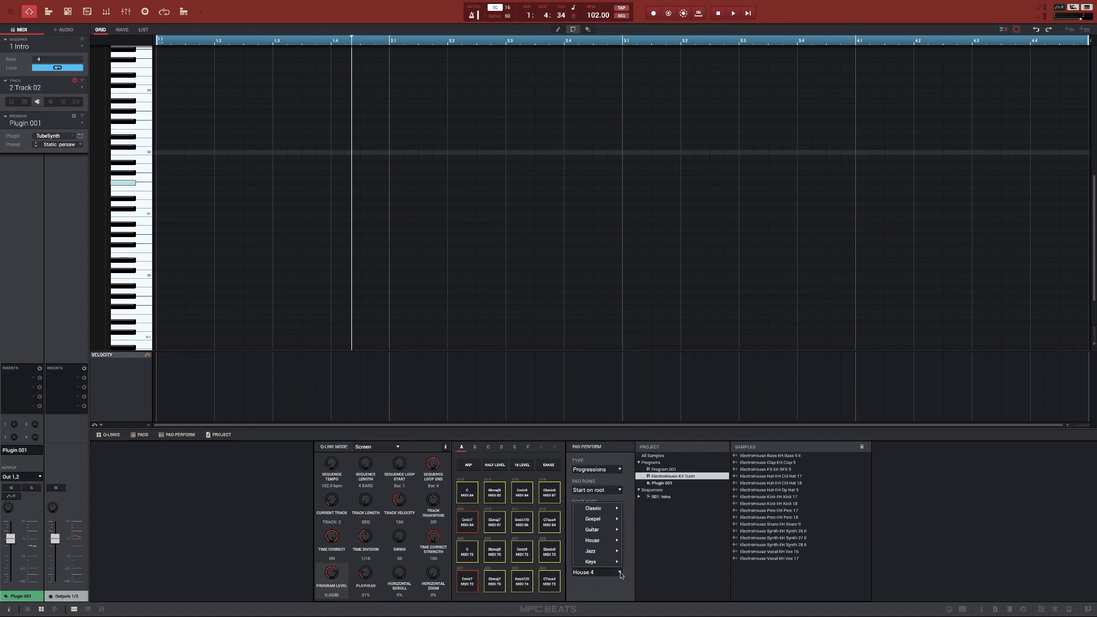
mouse_move(606, 511)
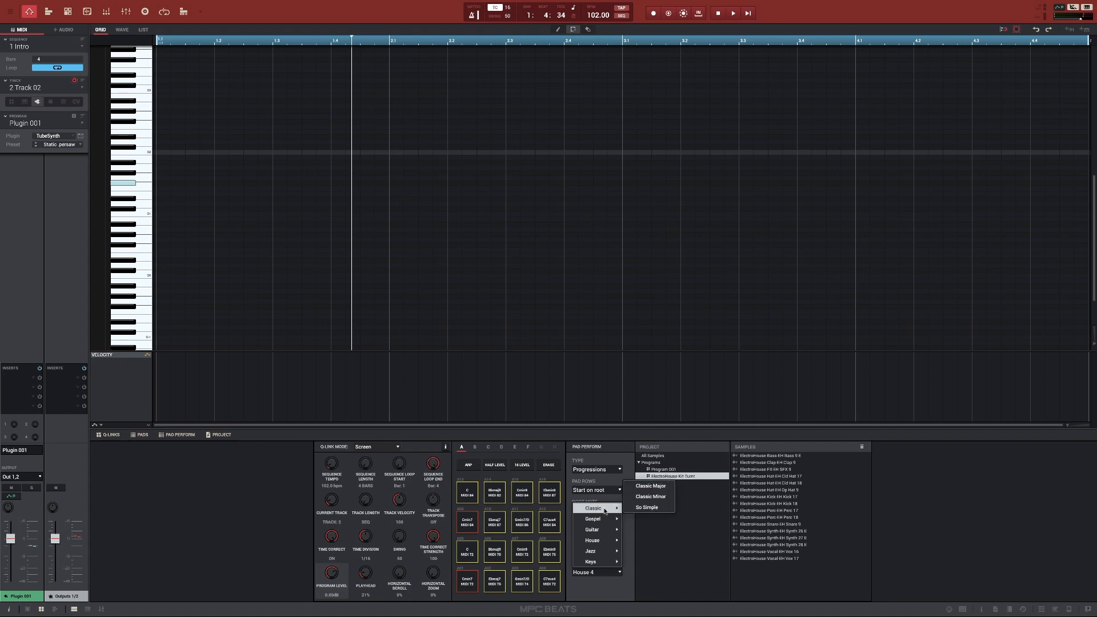
click(663, 486)
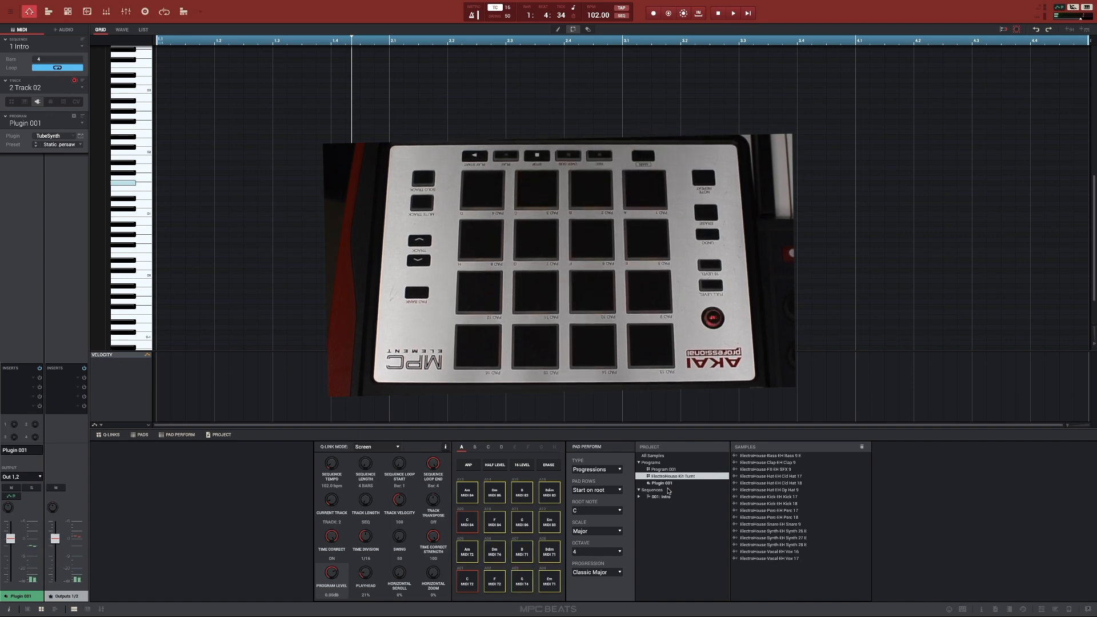
click(618, 572)
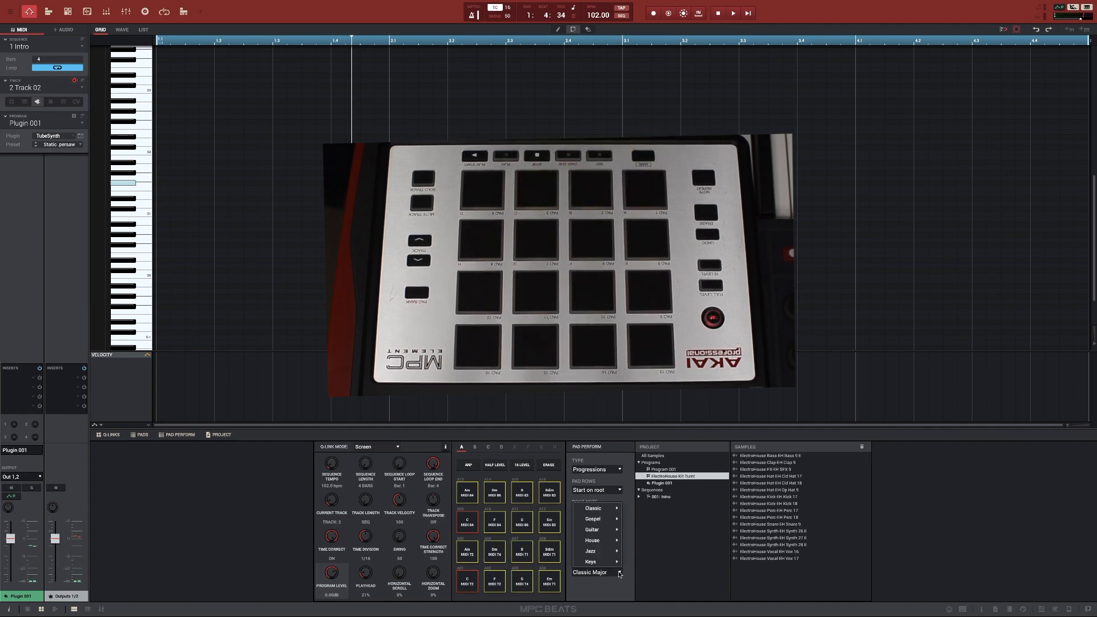
mouse_move(594, 518)
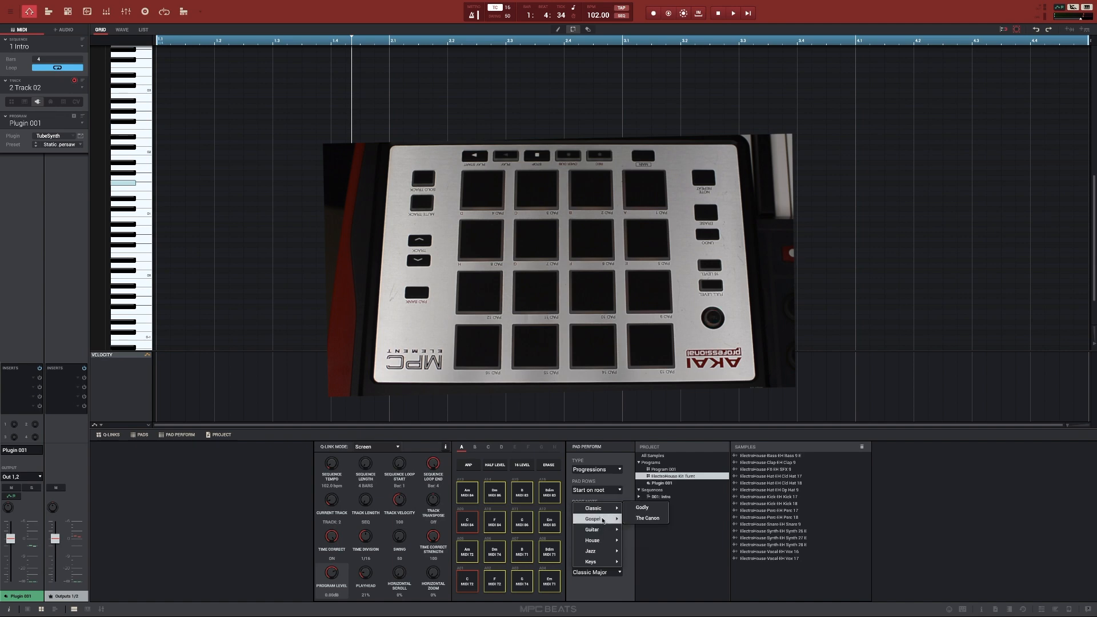
click(646, 518)
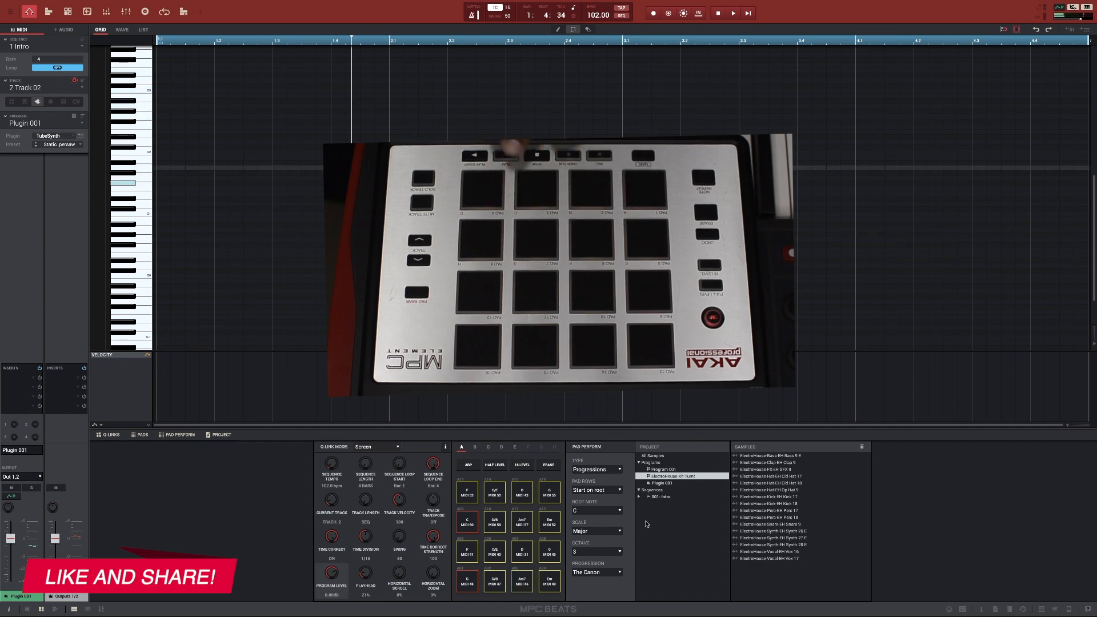
click(621, 572)
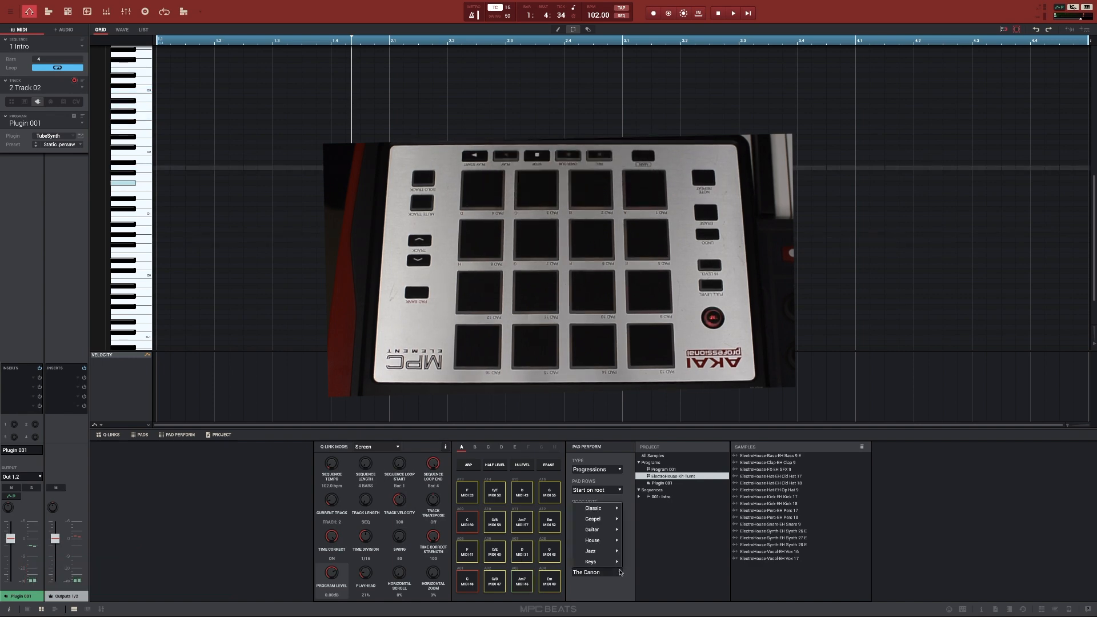
click(643, 542)
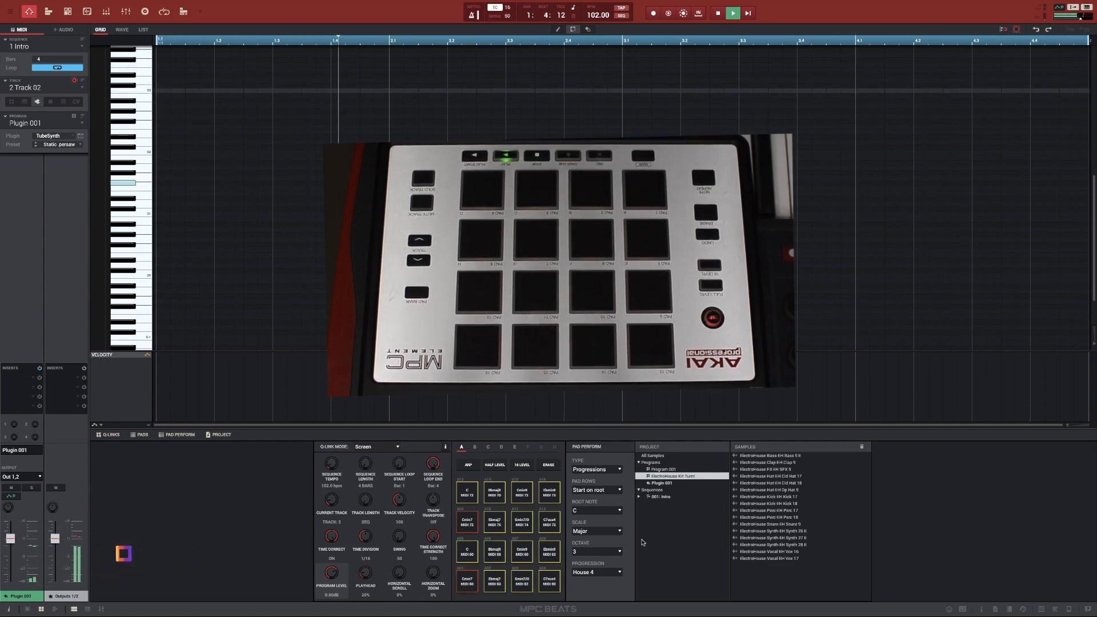
Step: Record the House 4 chord progression across the Intro sequence on Track 02
key(space)
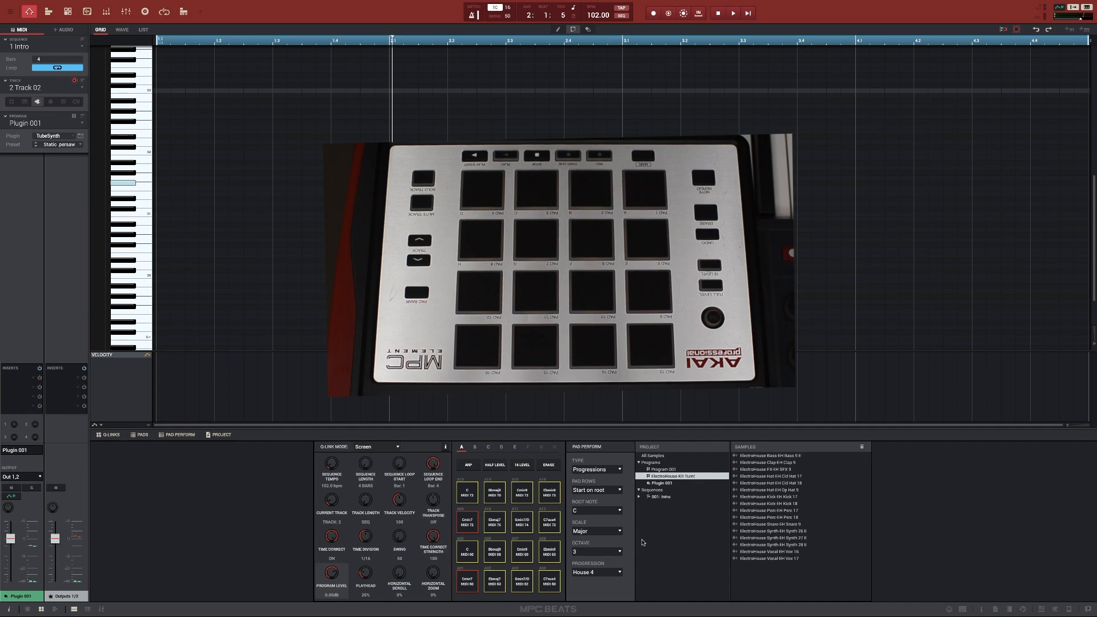
key(r)
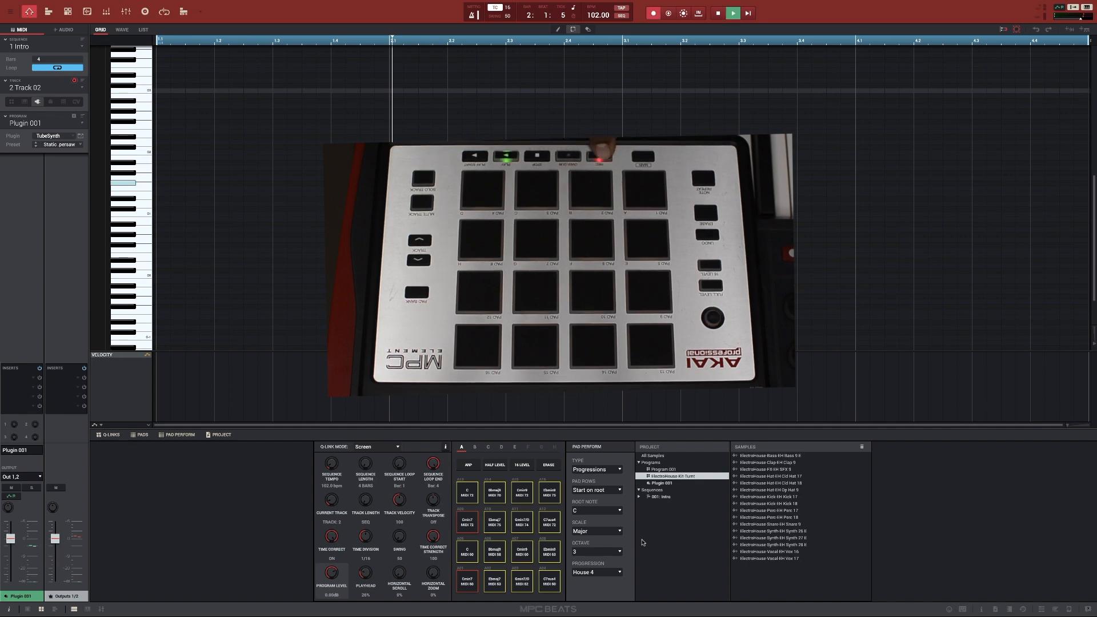
key(space)
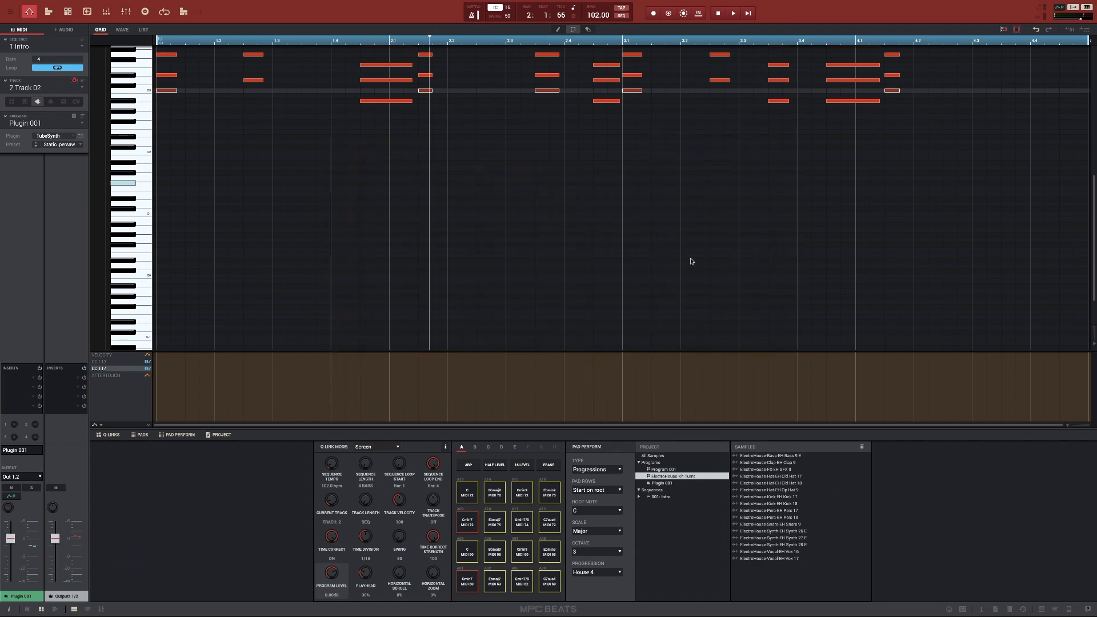
scroll(607, 185, up, 5)
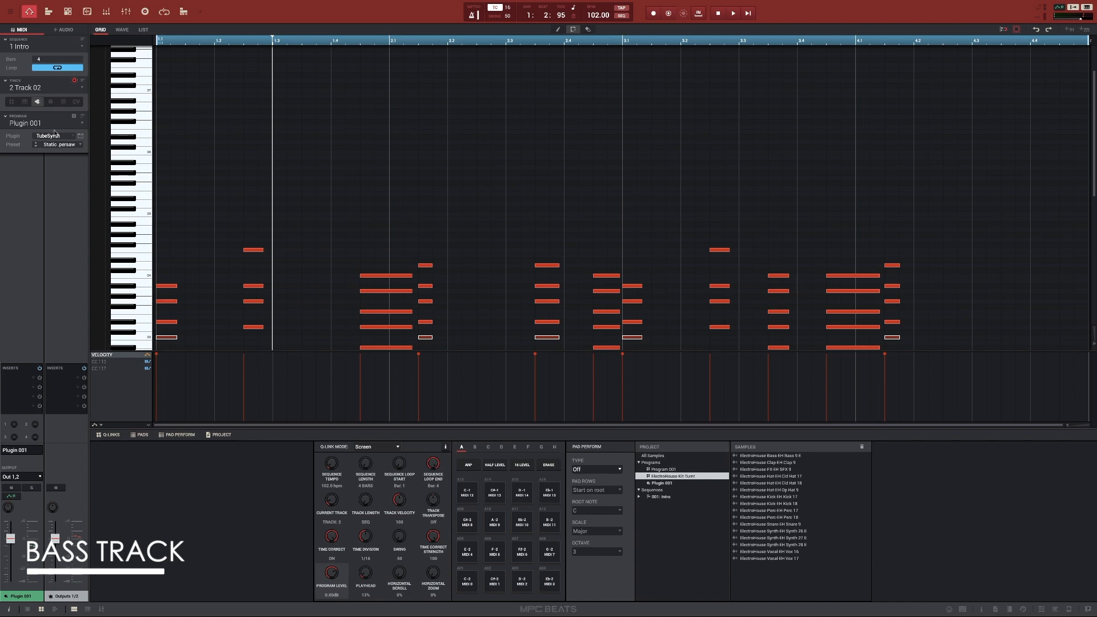
Step: Rename Track 02 as Chords
click(81, 89)
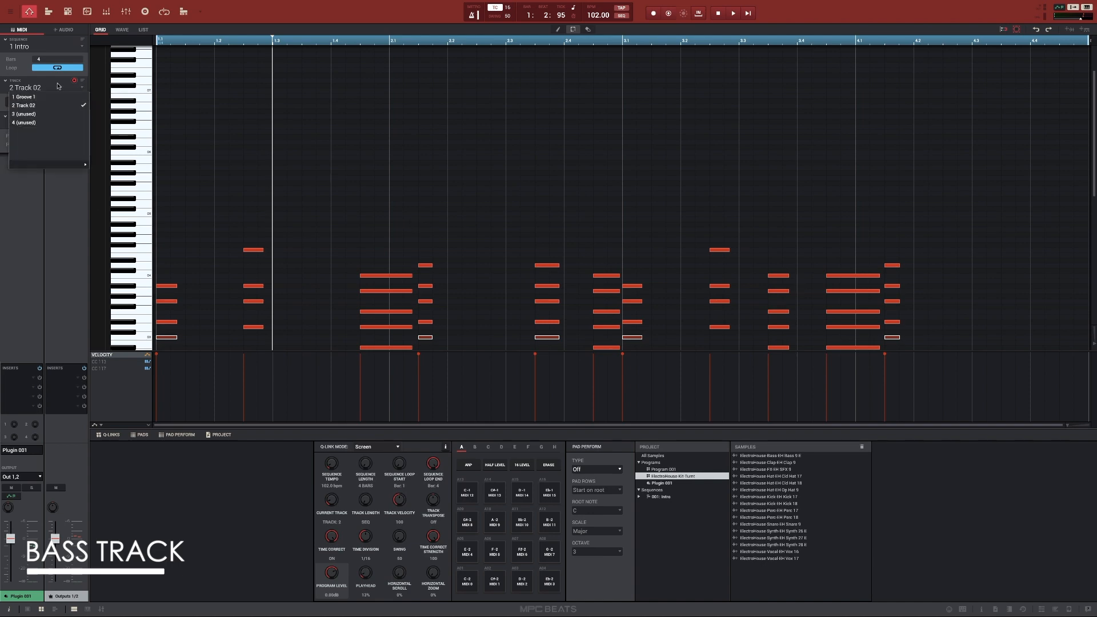
click(34, 105)
double_click(48, 89)
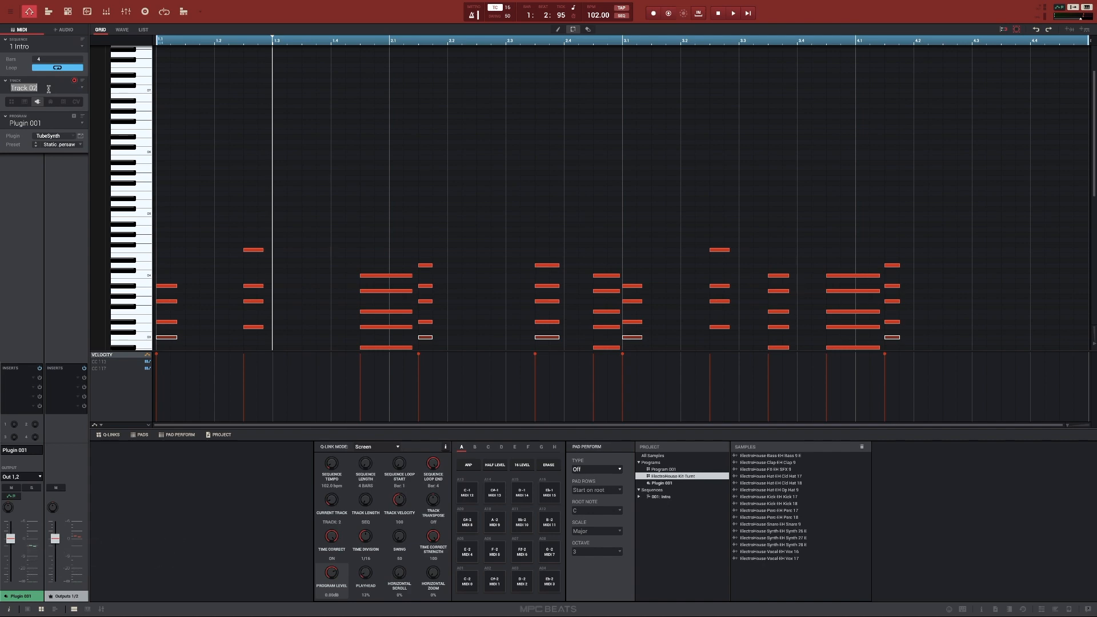
text(ds)
key(Return)
Step: Create a new TubeSynth plugin program on unused track 3 and load the Pulse Filter preset from the Bass category
click(83, 88)
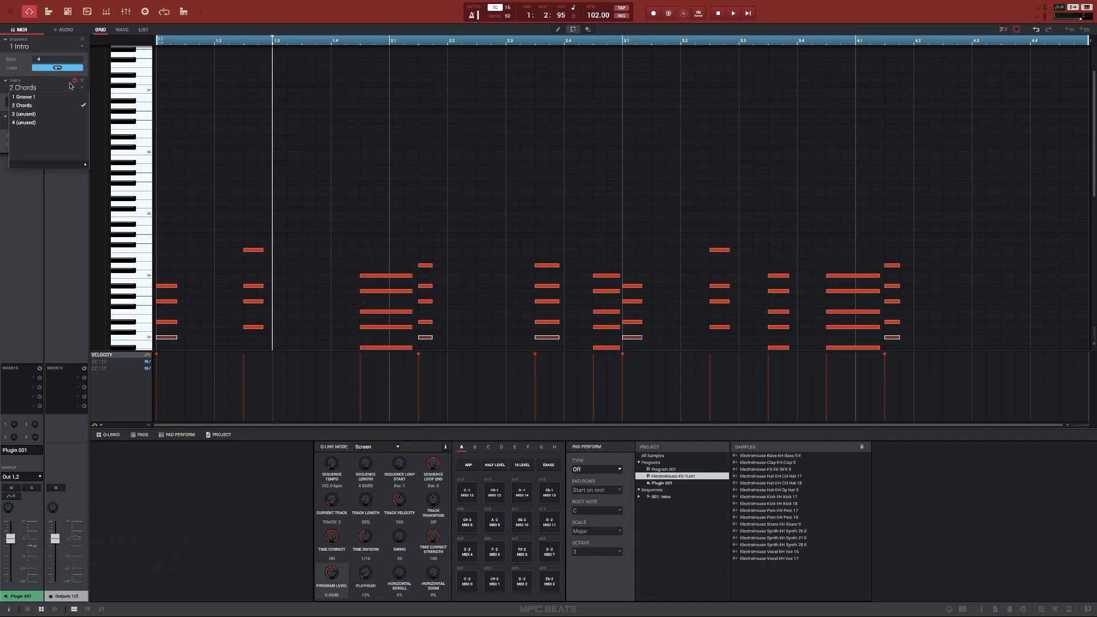
click(51, 117)
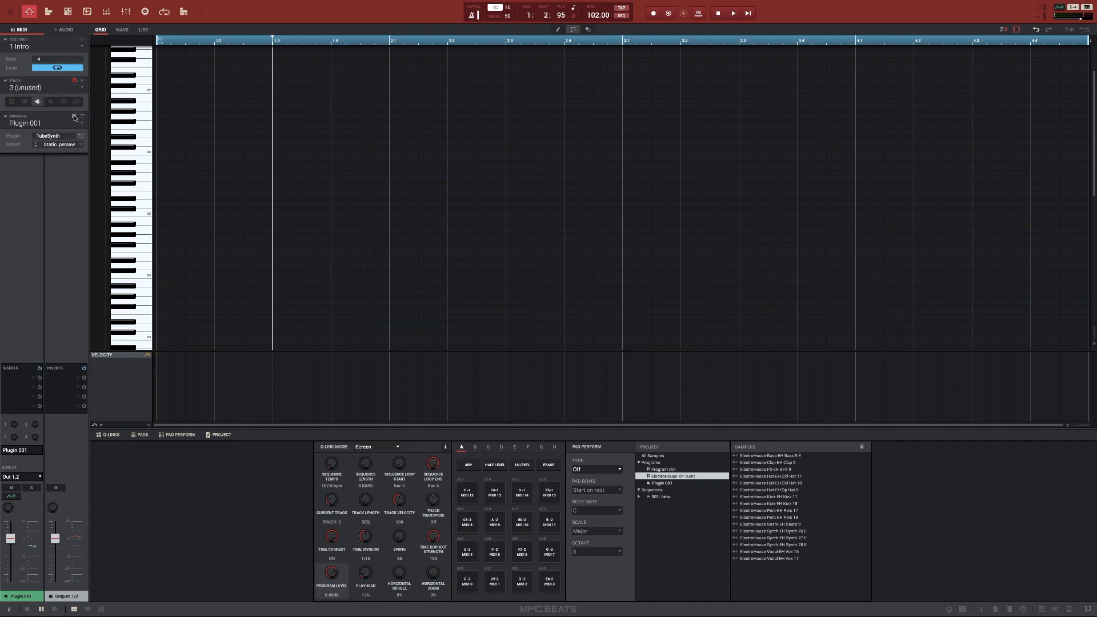
click(73, 117)
click(57, 145)
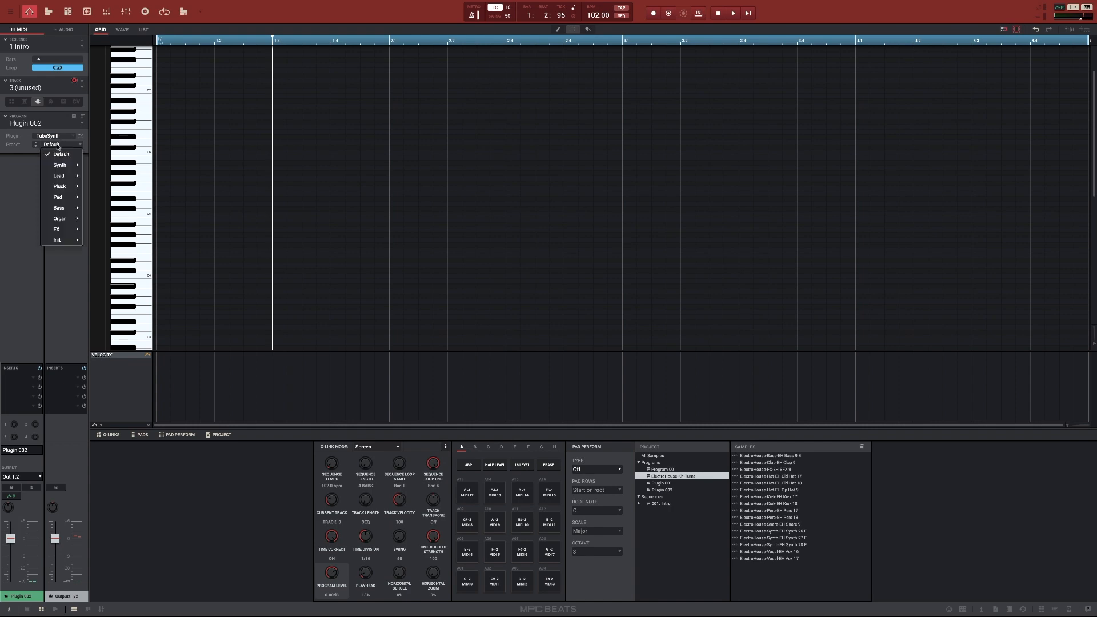
mouse_move(62, 170)
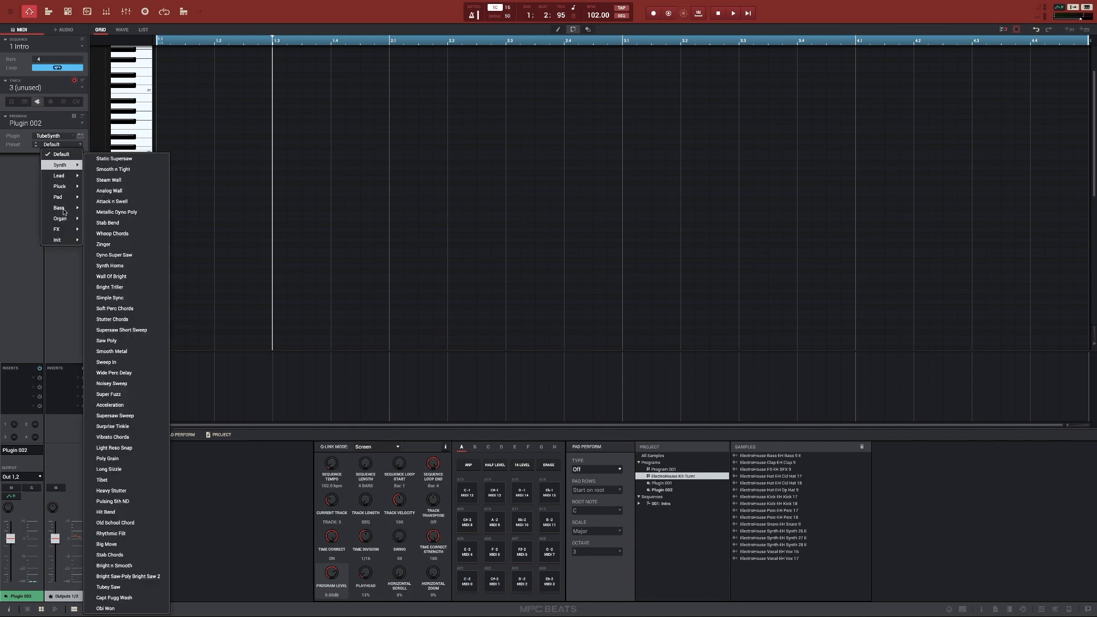
mouse_move(63, 210)
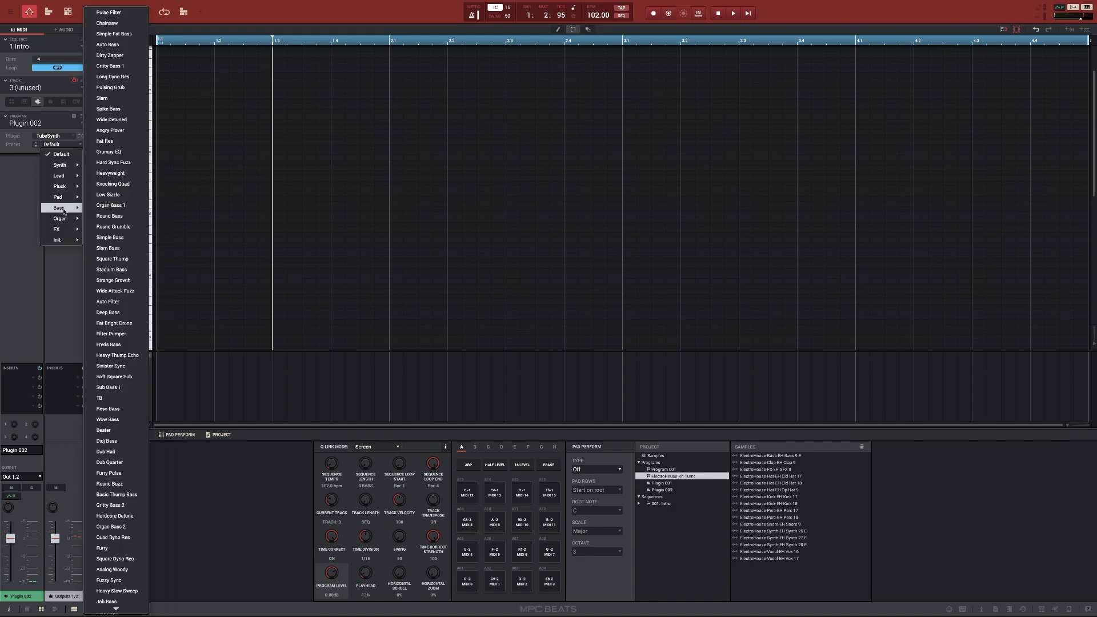
click(113, 13)
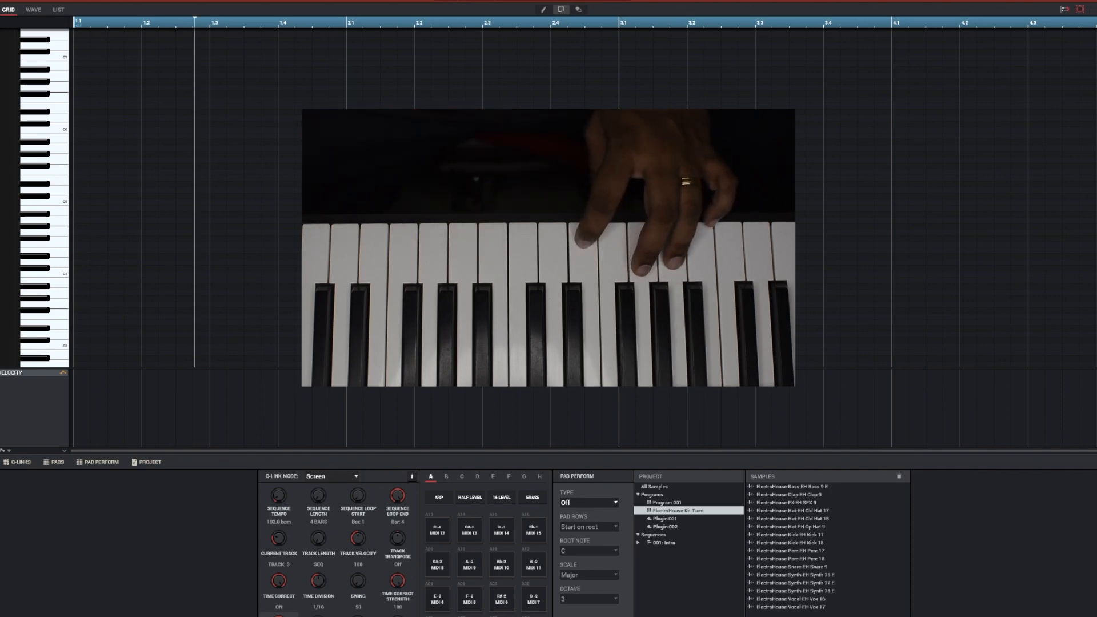
Step: Record an arpeggio on the Arp track with TubeSynth's Splinters preset, ending the playback when done
key(space)
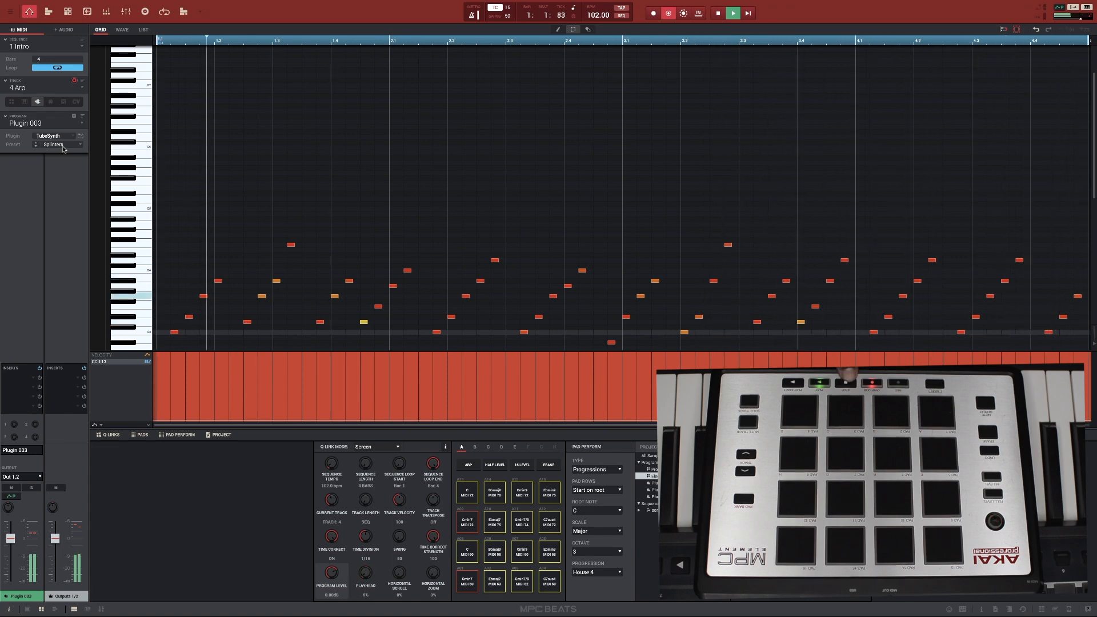
key(space)
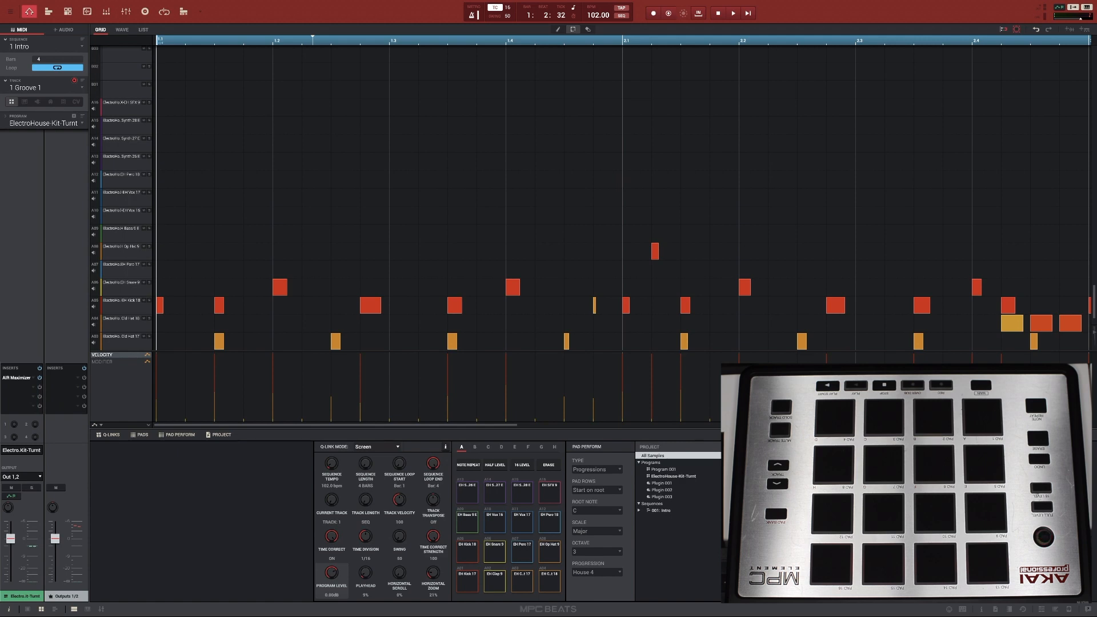
Step: Review the list of sequences and the list of tracks in the Intro sequence
click(83, 47)
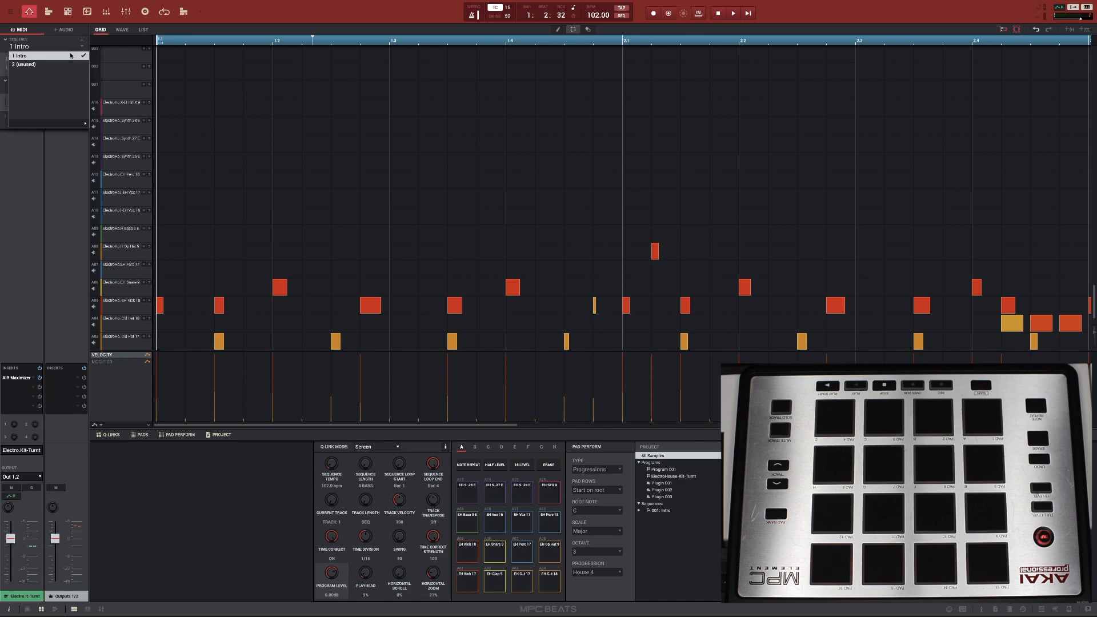
click(70, 55)
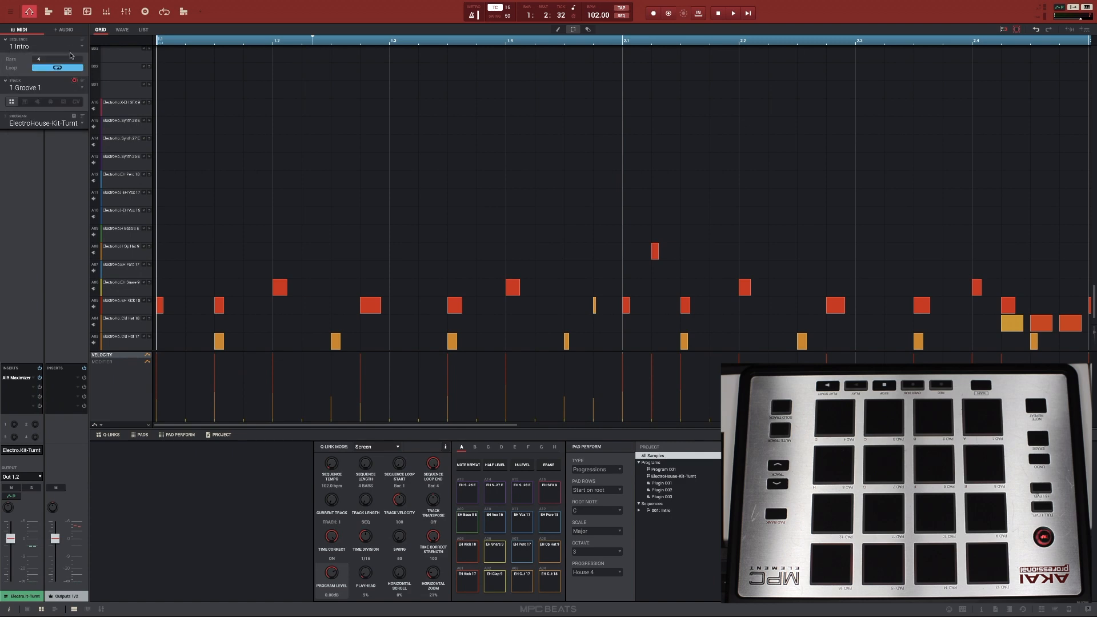
click(83, 90)
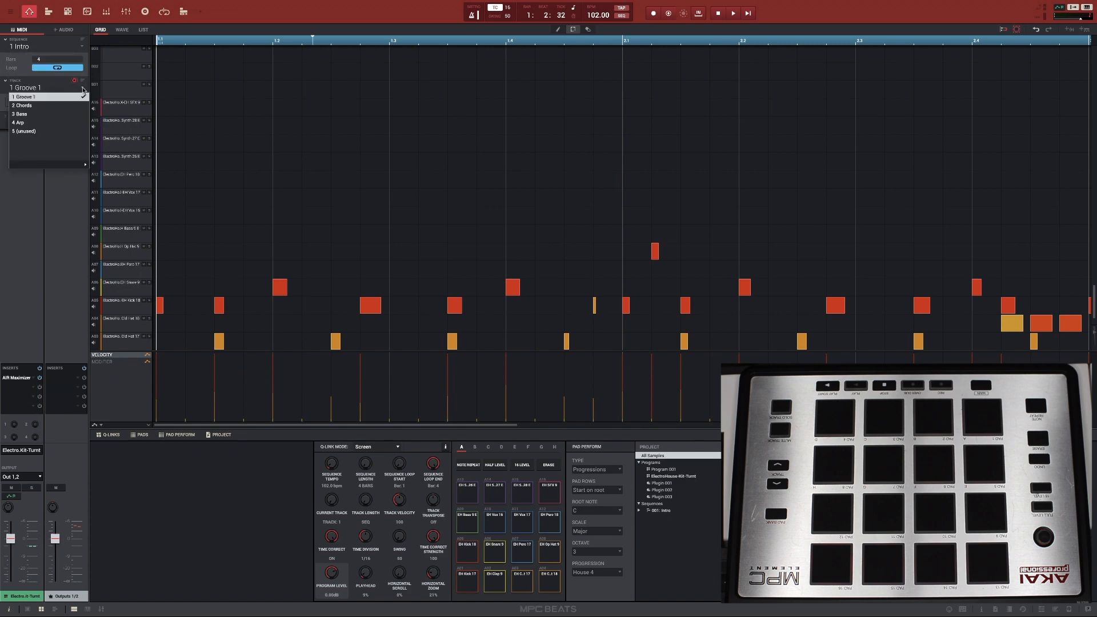
click(59, 186)
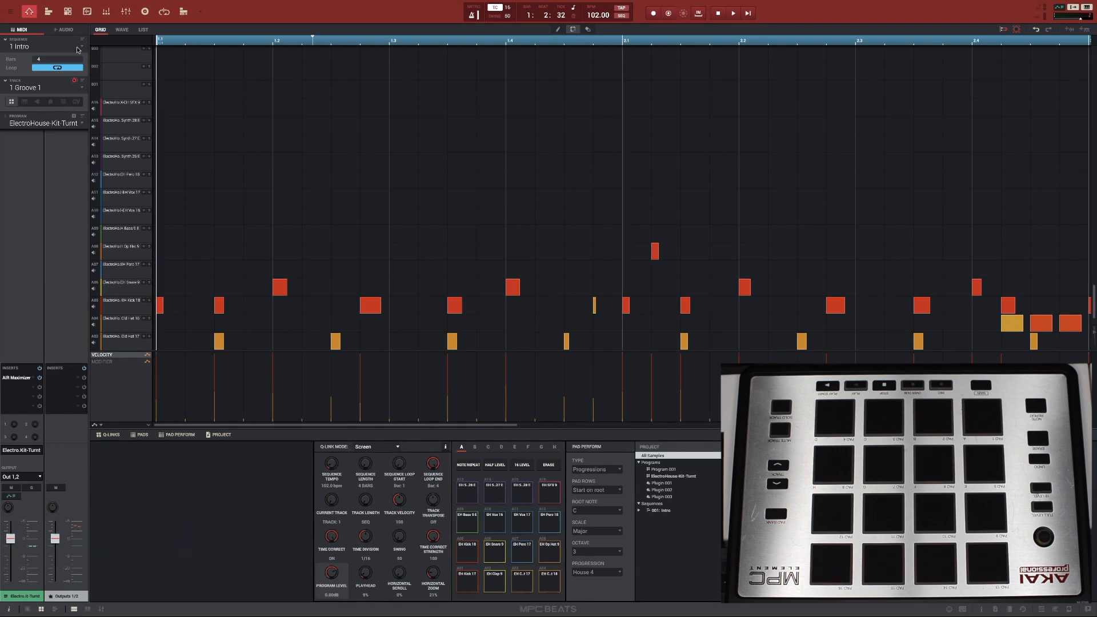
Step: Copy the Intro sequence over unused sequence 2 and name the copy Verse
click(13, 12)
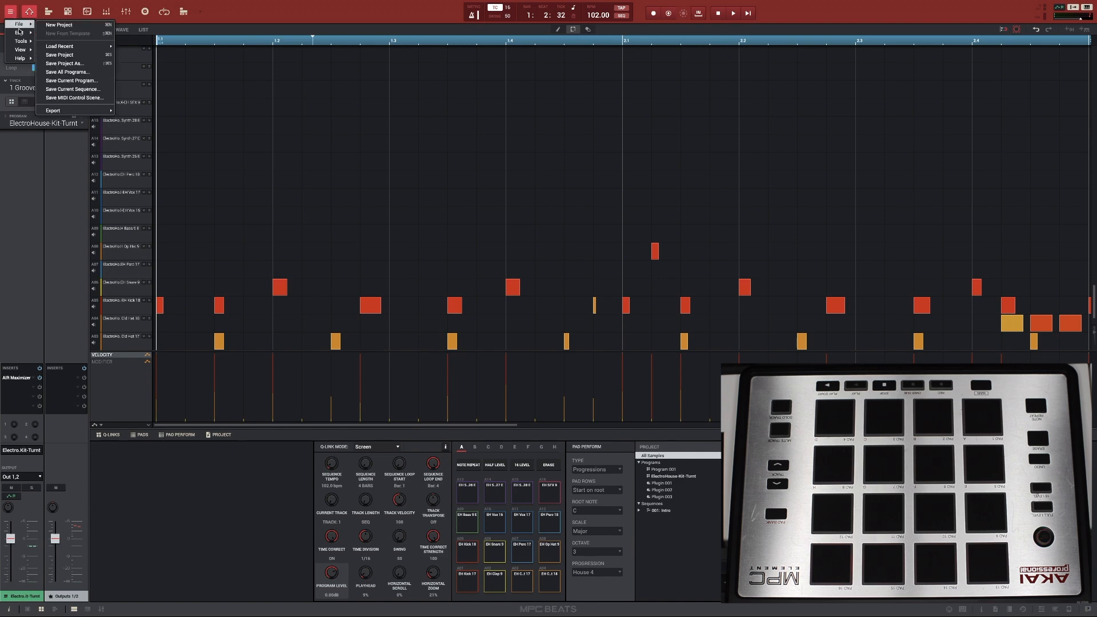
mouse_move(20, 33)
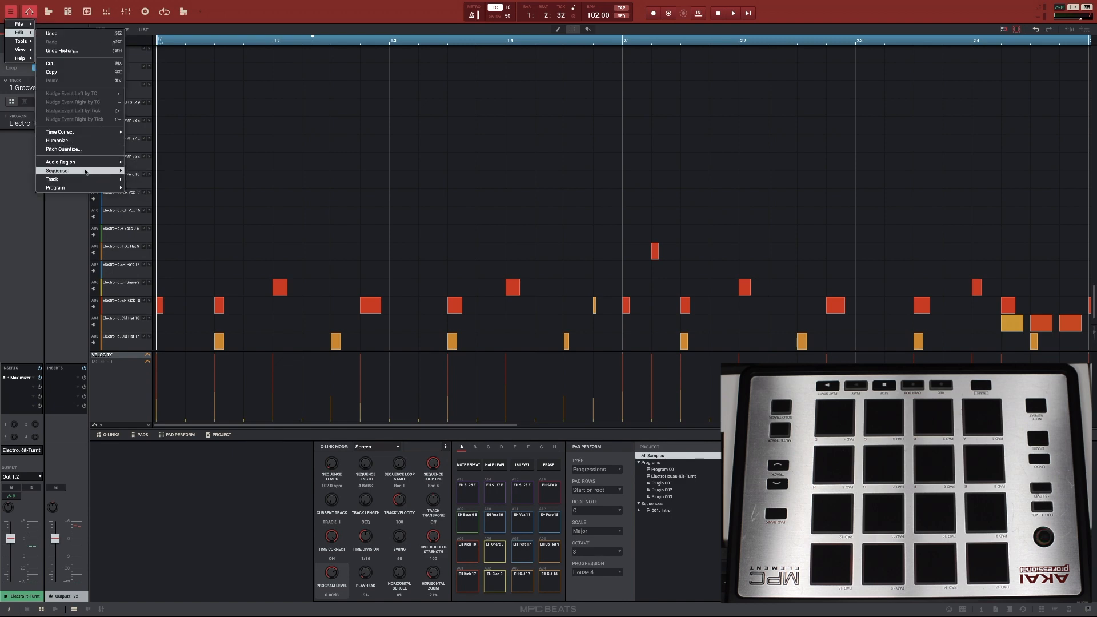
mouse_move(109, 171)
click(167, 241)
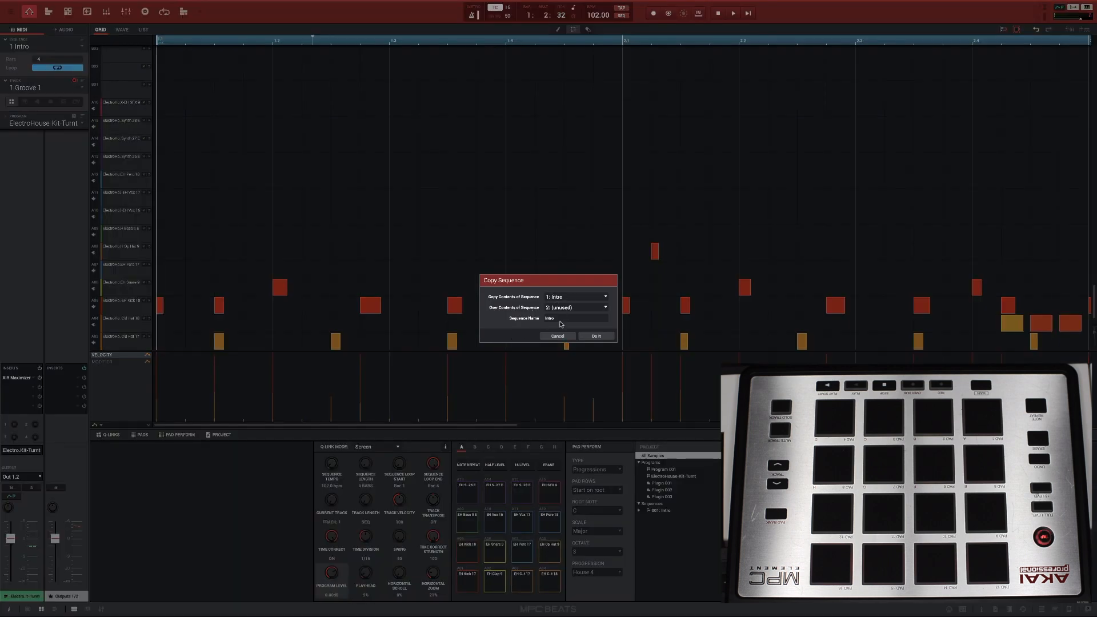
double_click(557, 318)
text(Verse)
click(595, 336)
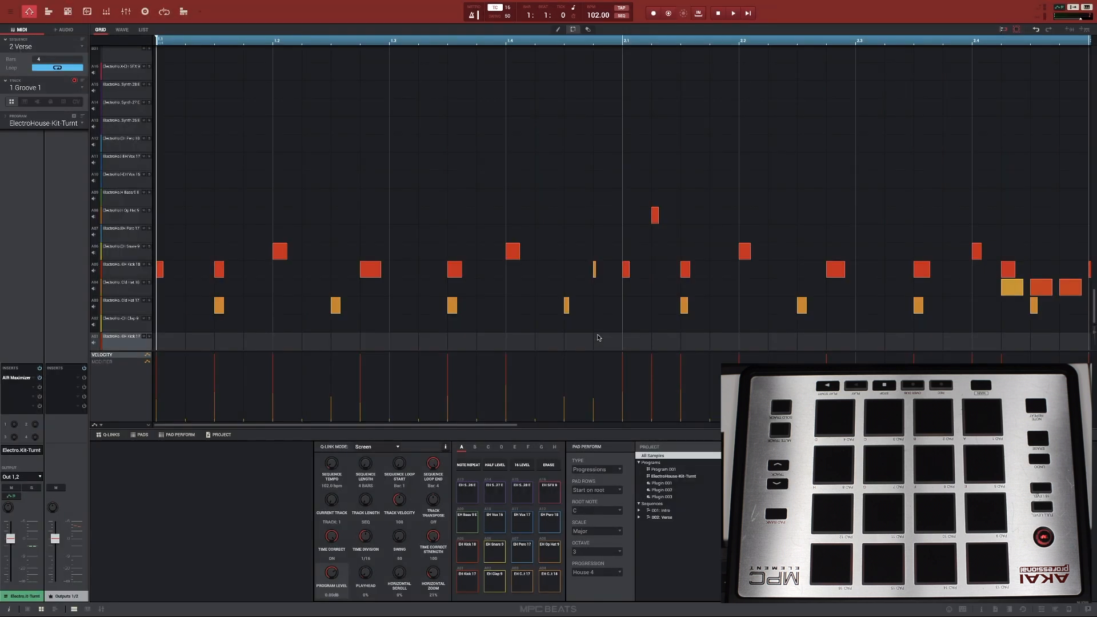
Step: Copy the Verse sequence over unused sequence 3 and name the copy Chorus
click(11, 11)
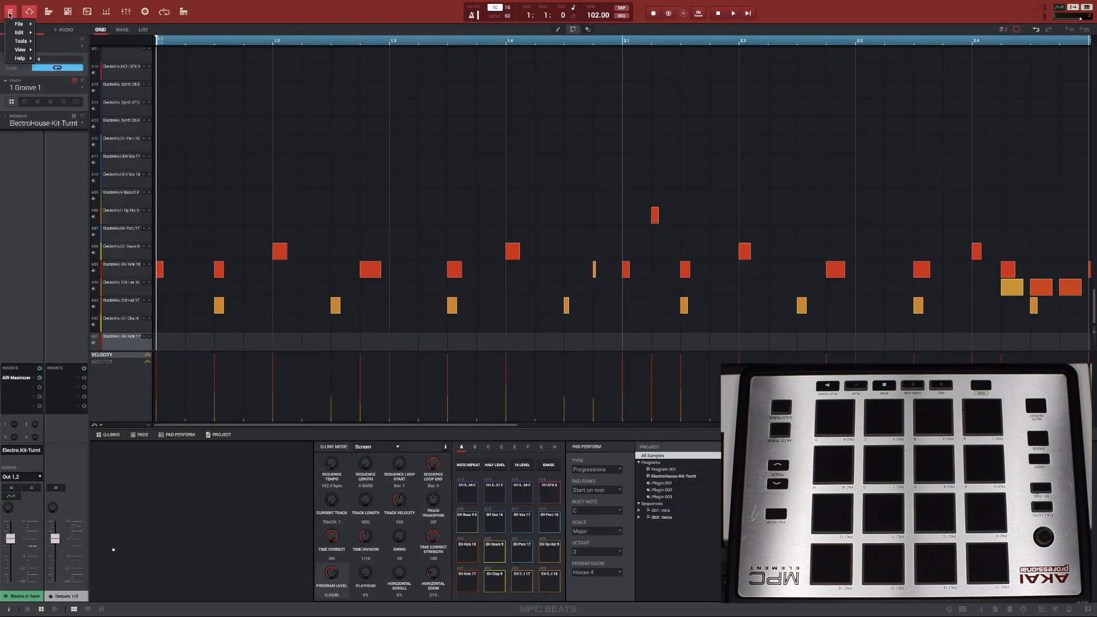
mouse_move(19, 33)
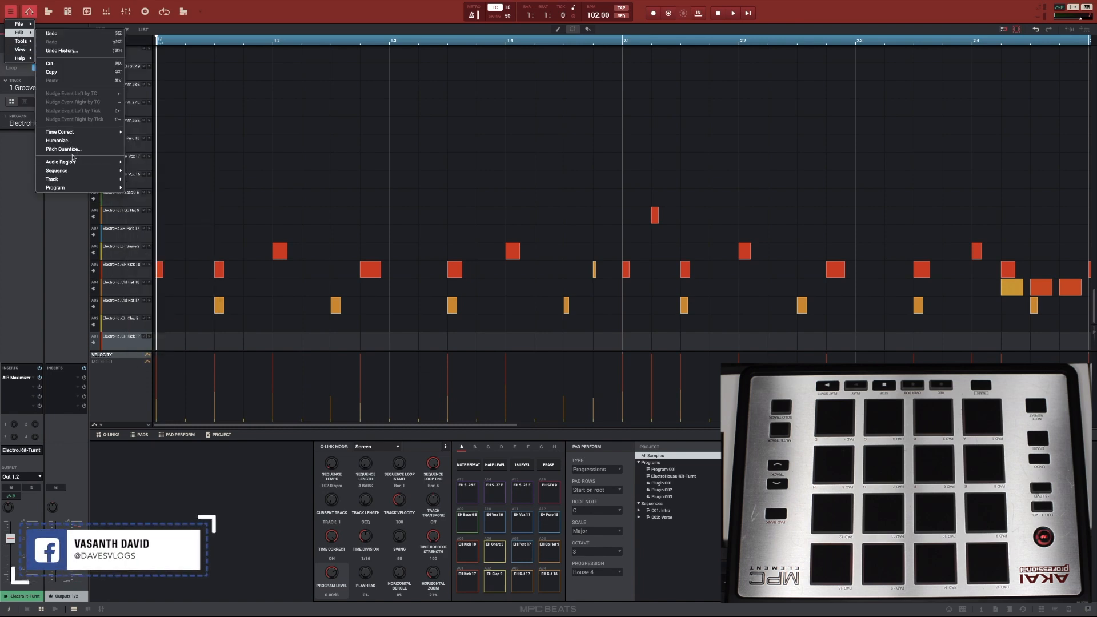
mouse_move(86, 171)
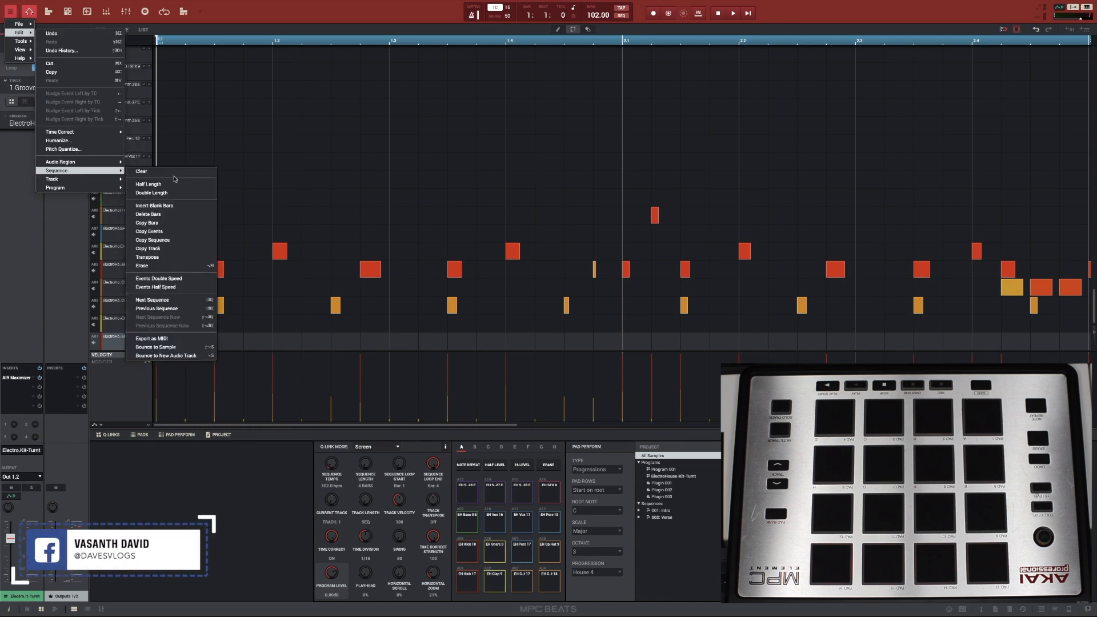
click(172, 240)
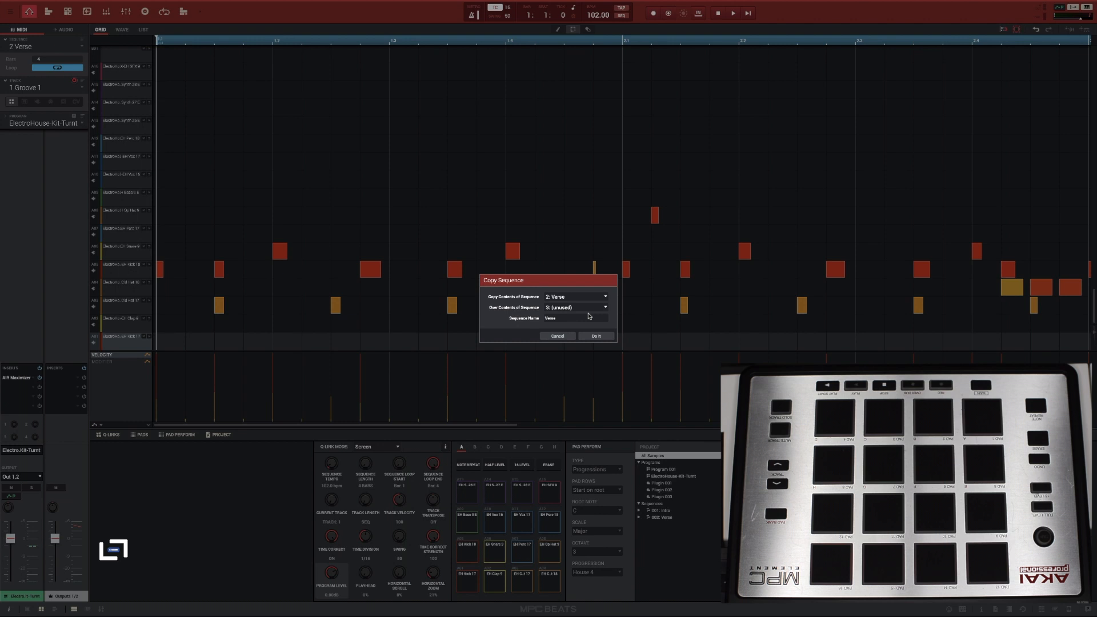
double_click(558, 317)
text(Chorus)
click(596, 336)
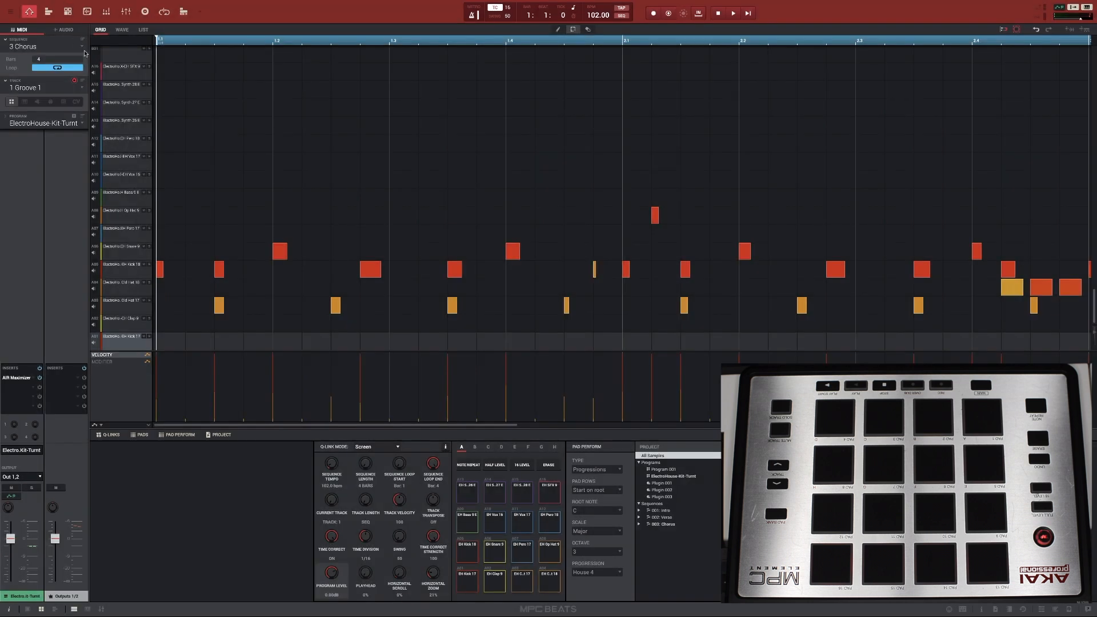
Step: Double the length of the Intro sequence
click(82, 47)
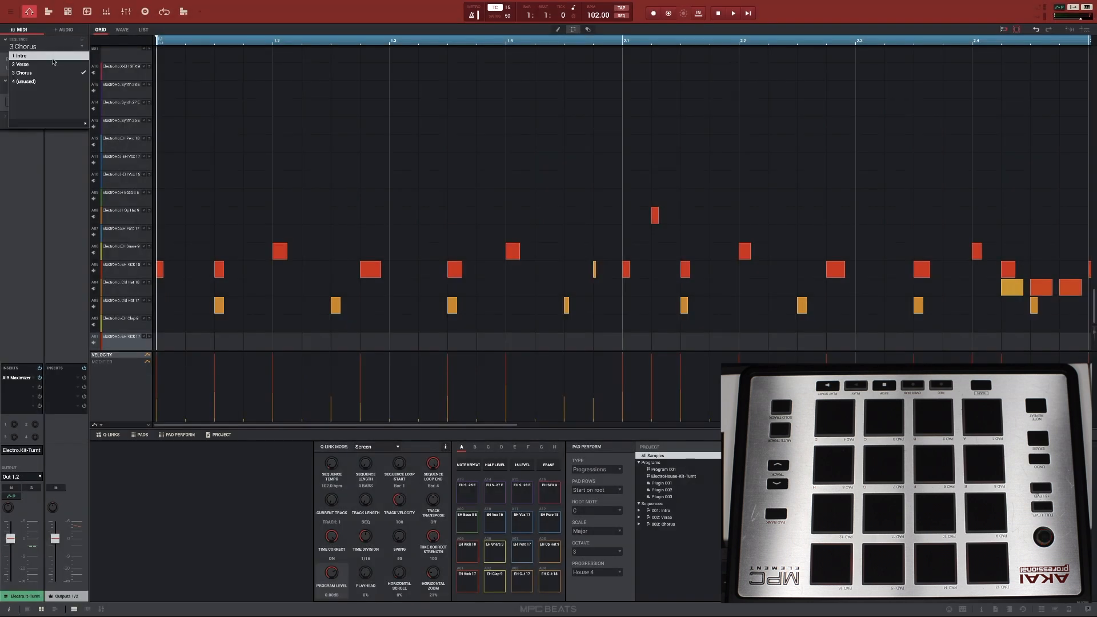
click(81, 48)
click(81, 48)
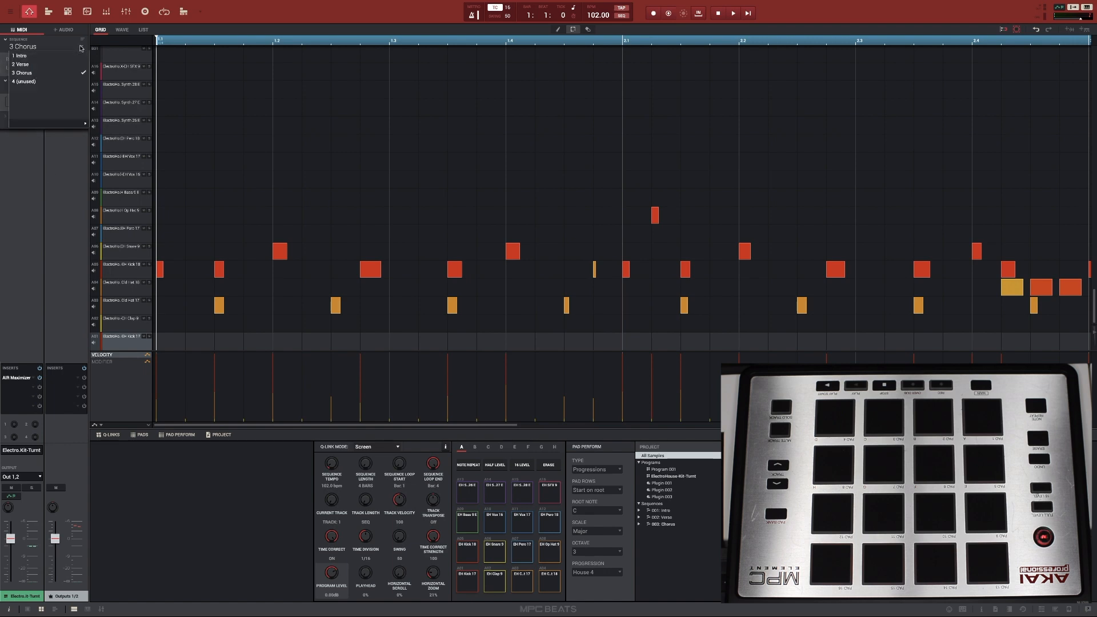
click(35, 55)
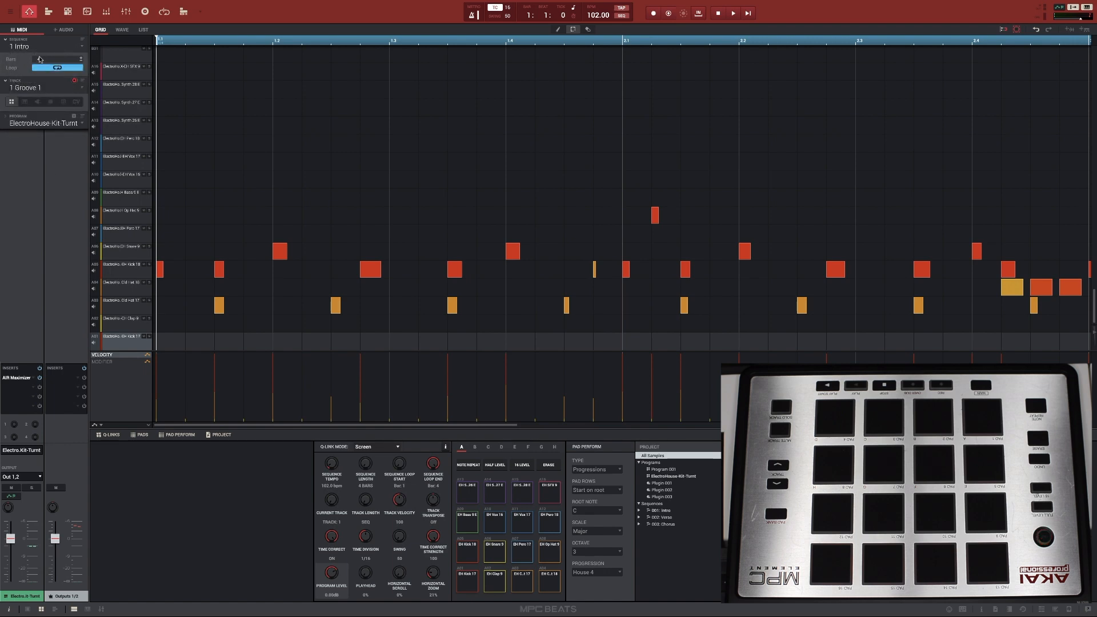
click(11, 11)
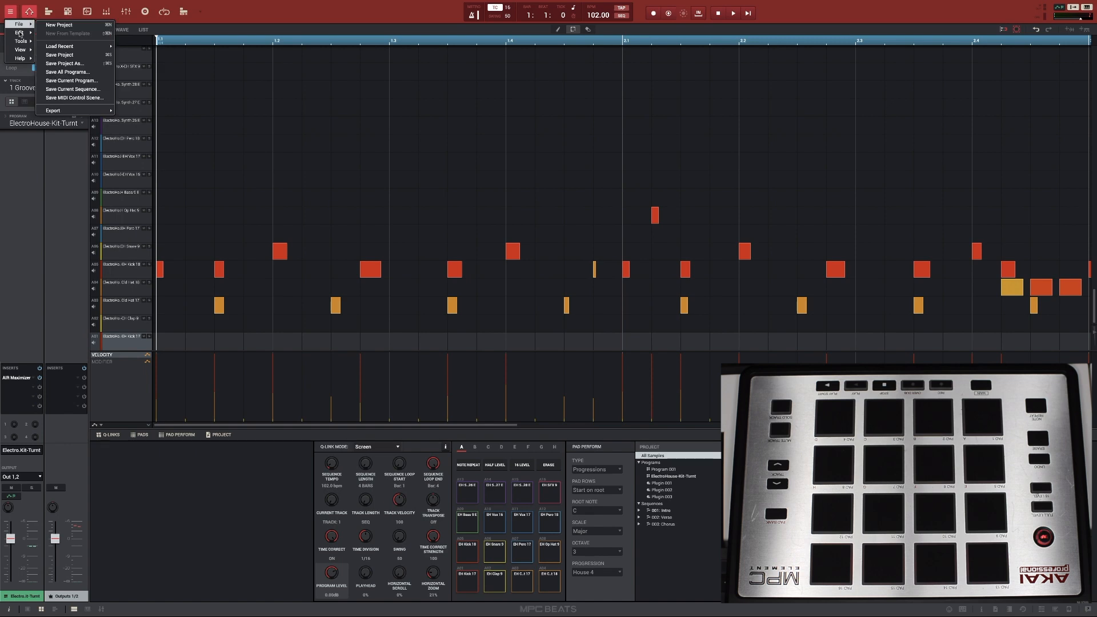
mouse_move(20, 33)
mouse_move(88, 170)
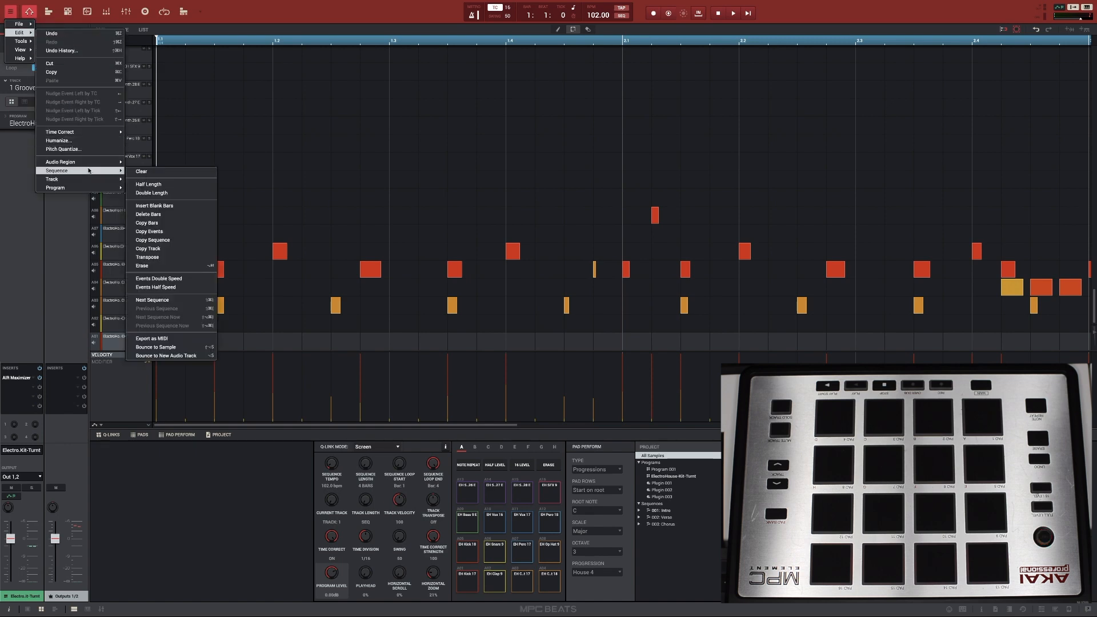
click(171, 192)
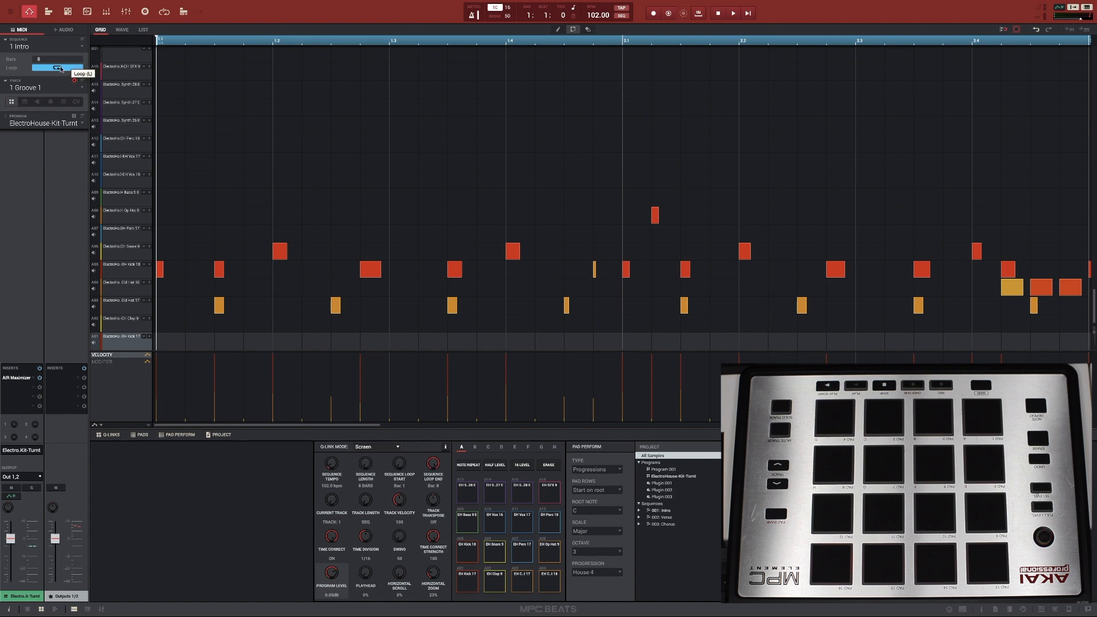
Step: Turn off sequence looping and switch to the Verse sequence
click(79, 68)
click(81, 49)
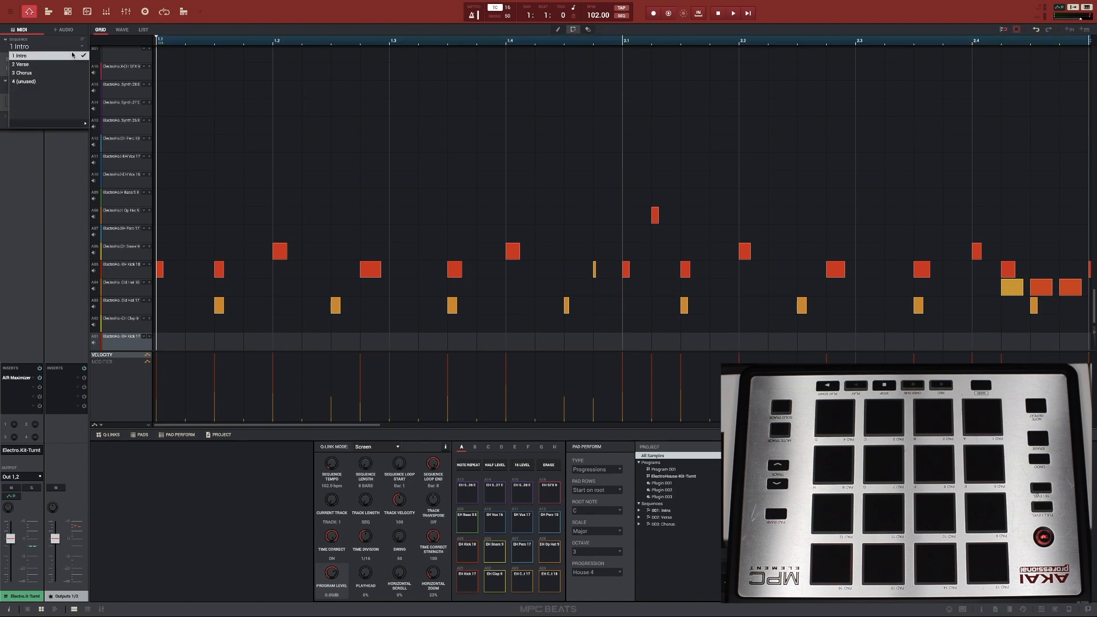
click(69, 67)
click(81, 46)
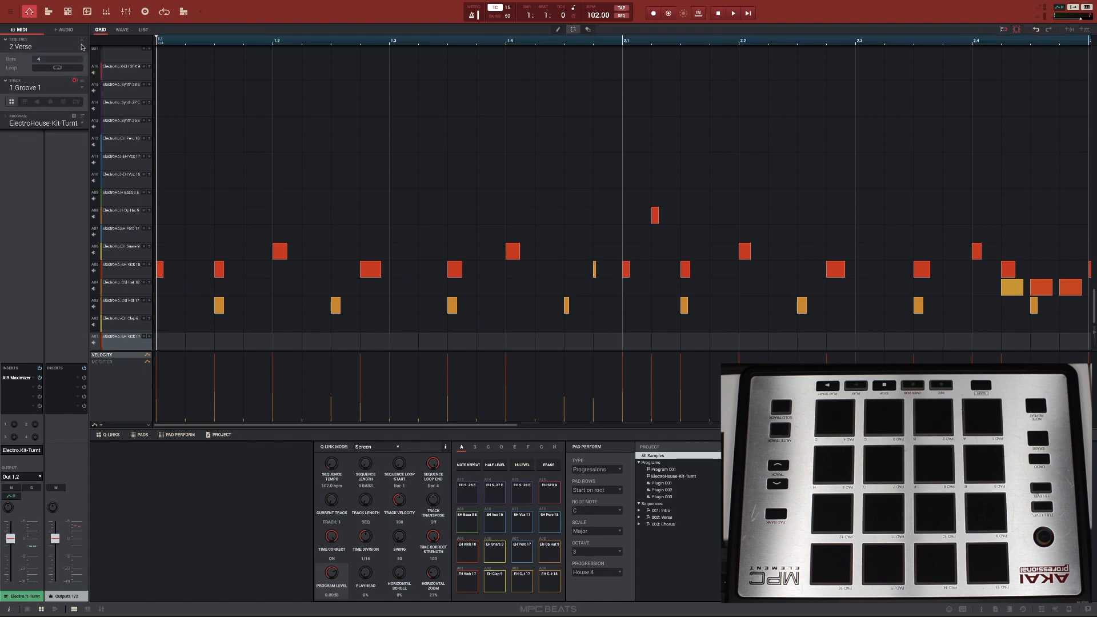
Step: Turn off looping for the Verse and Chorus sequences and switch back to the Intro sequence
click(65, 68)
click(65, 69)
click(80, 59)
click(62, 43)
click(82, 46)
click(55, 51)
Step: Open Track Mute mode, try the Bass and Arp mutes, and record live track mutes over the Intro sequence
click(183, 12)
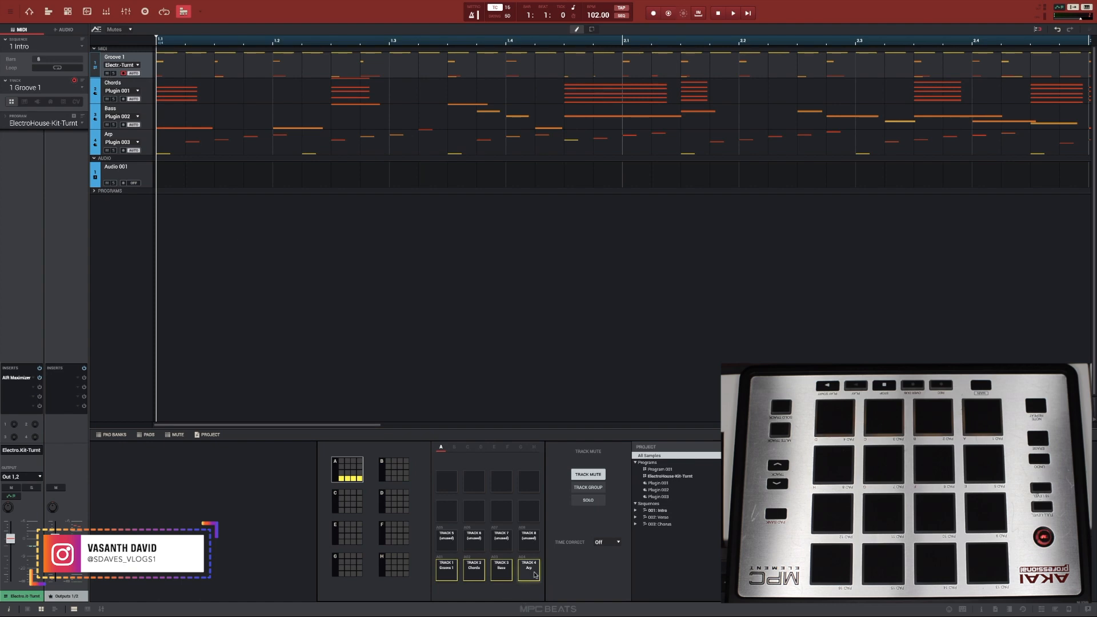
click(506, 574)
click(504, 574)
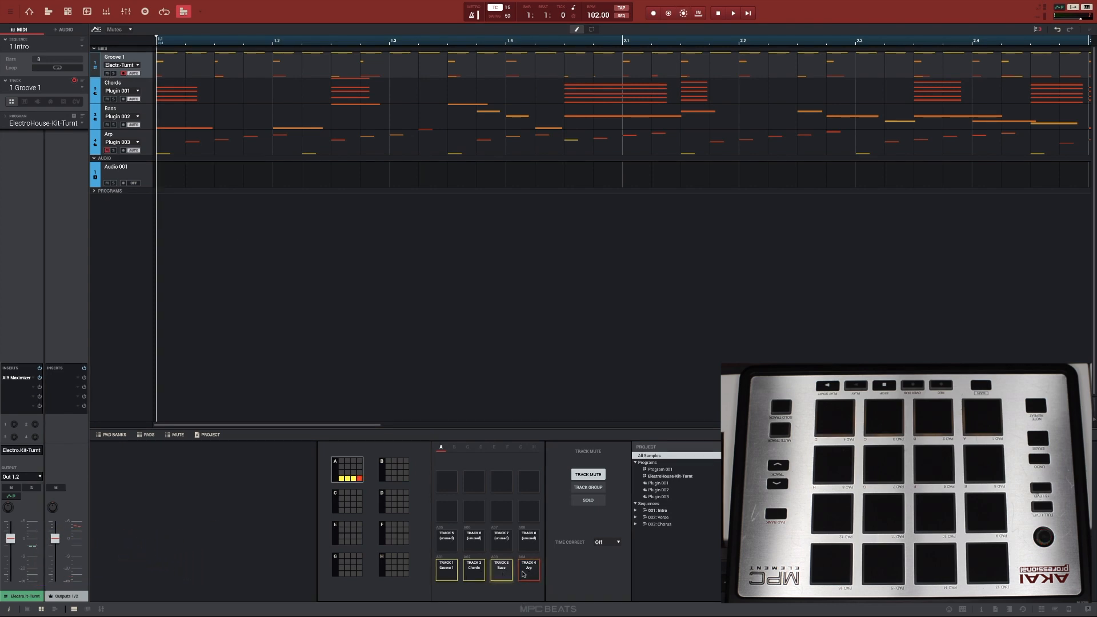
click(525, 574)
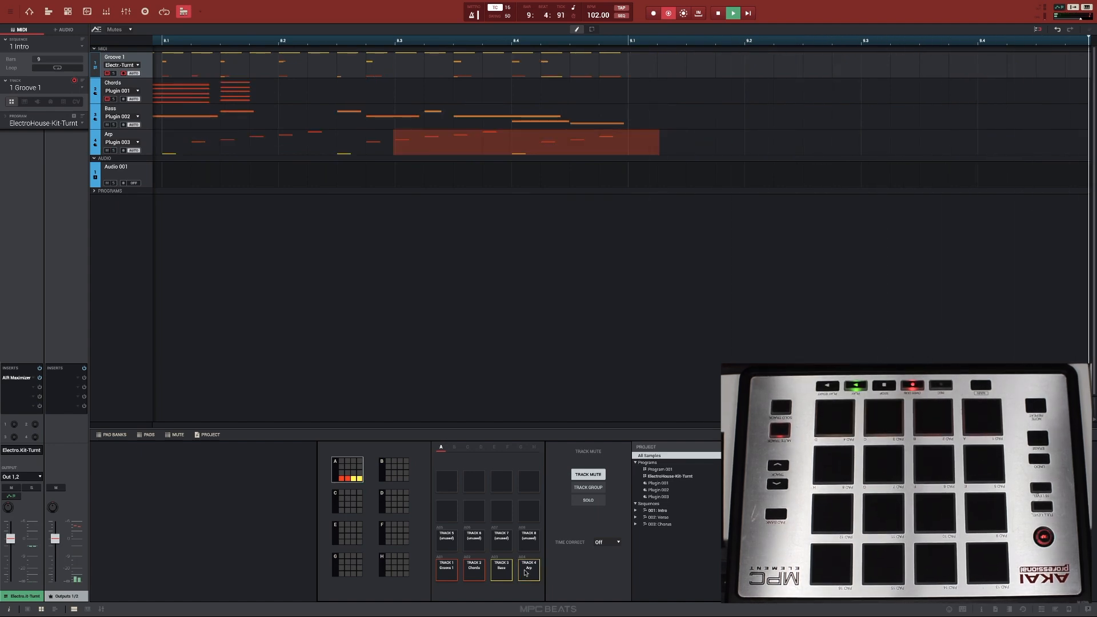
key(space)
Step: Align the ends of the Intro's recorded mutes to bar lines, with the Bass mute on its nearest bar and the Arp mute at bar 9
drag(662, 426, 513, 439)
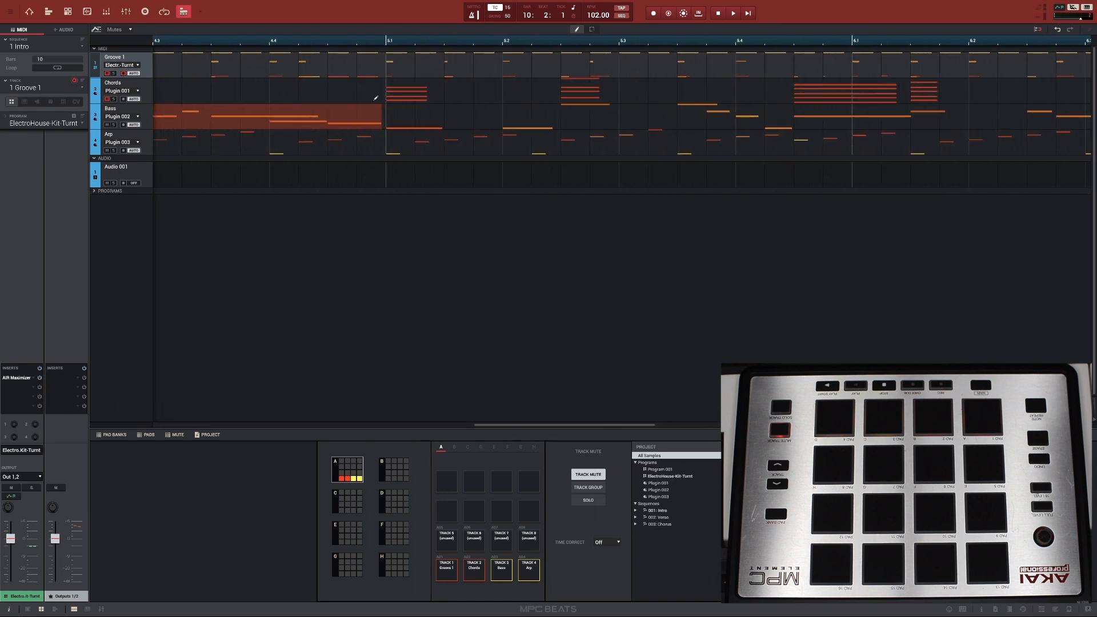
click(385, 123)
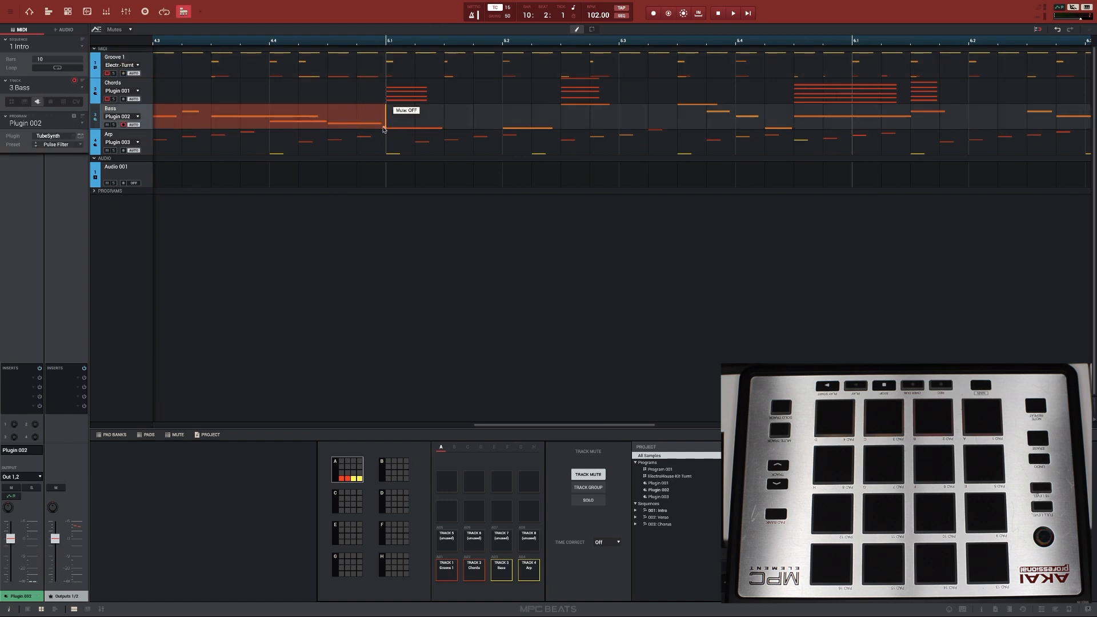
scroll(856, 156, right, 4)
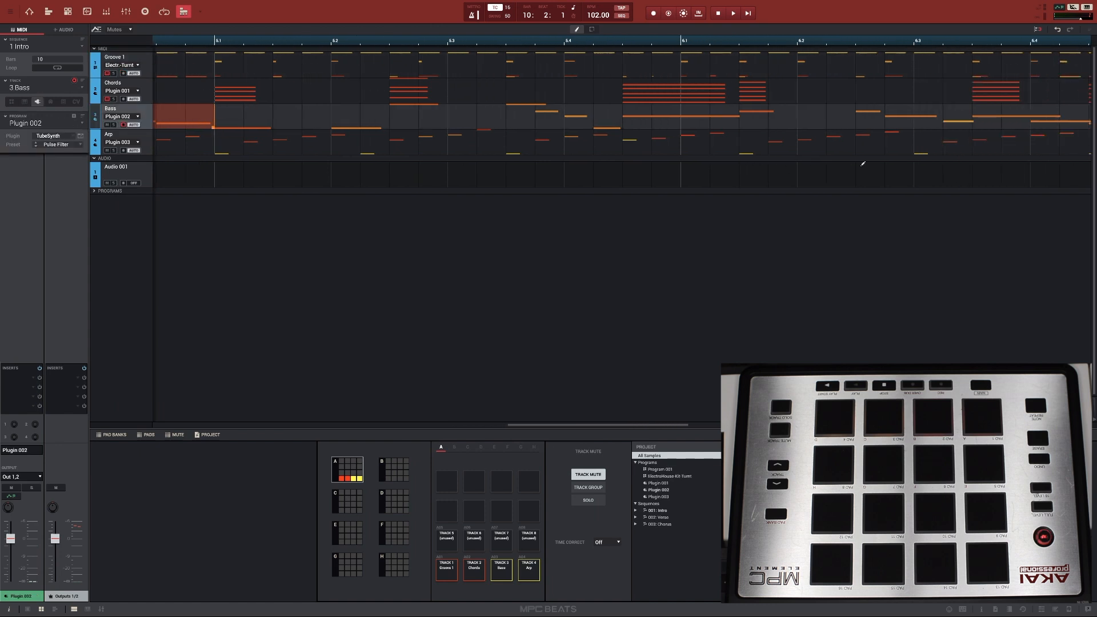
scroll(797, 323, right, 2)
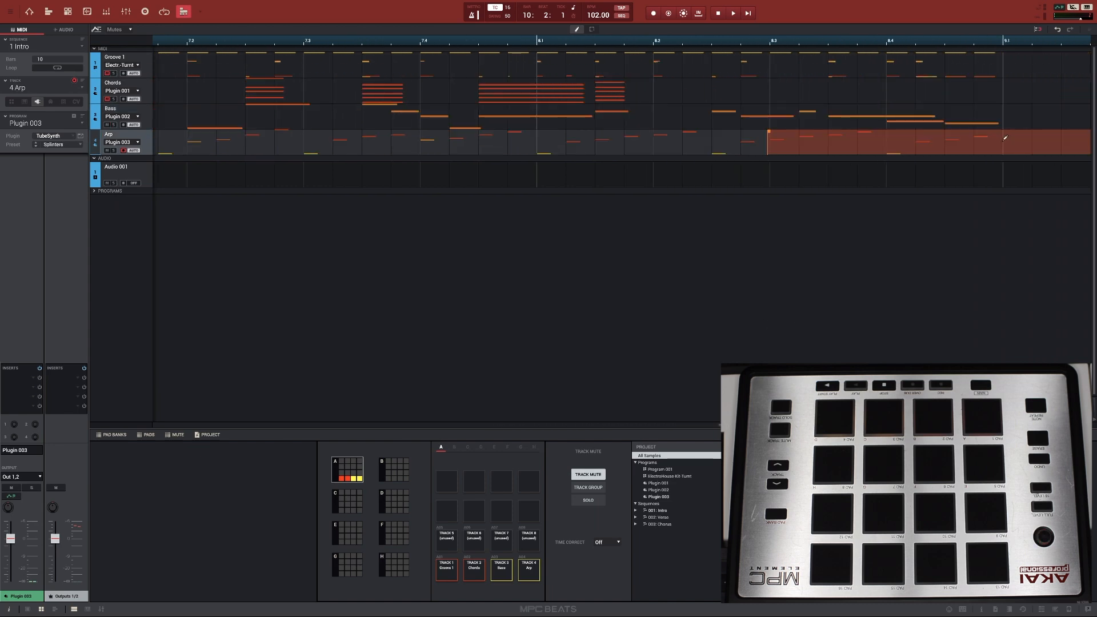
click(1007, 142)
drag(1031, 154, 1004, 154)
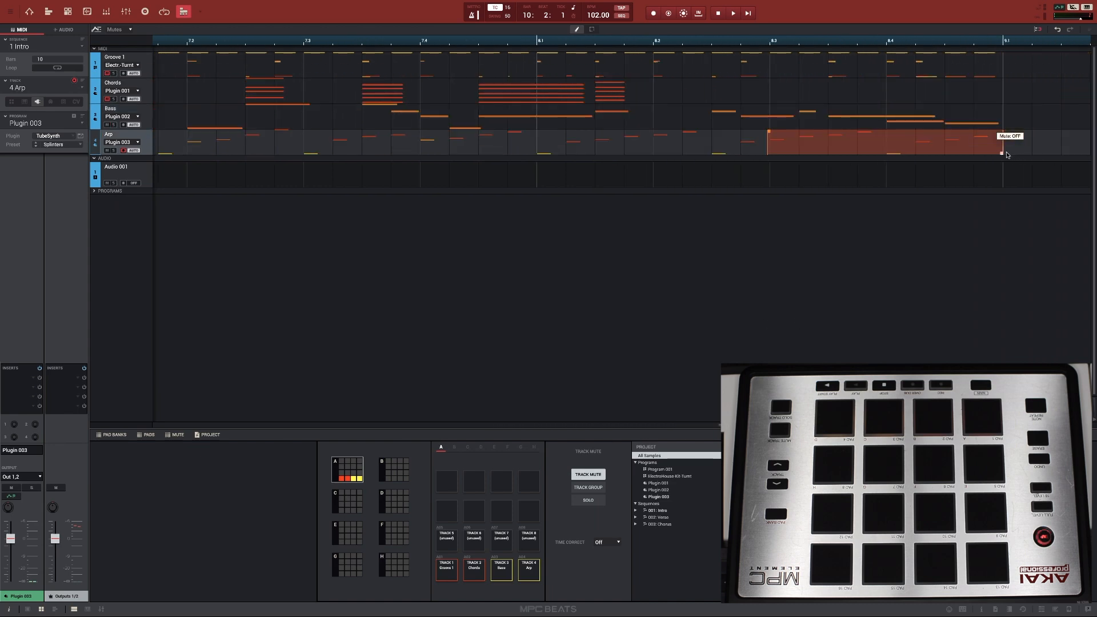
Step: Switch to the Verse sequence, record live track mutes over it, and limit the Arp mute to bar 5
click(83, 48)
click(83, 64)
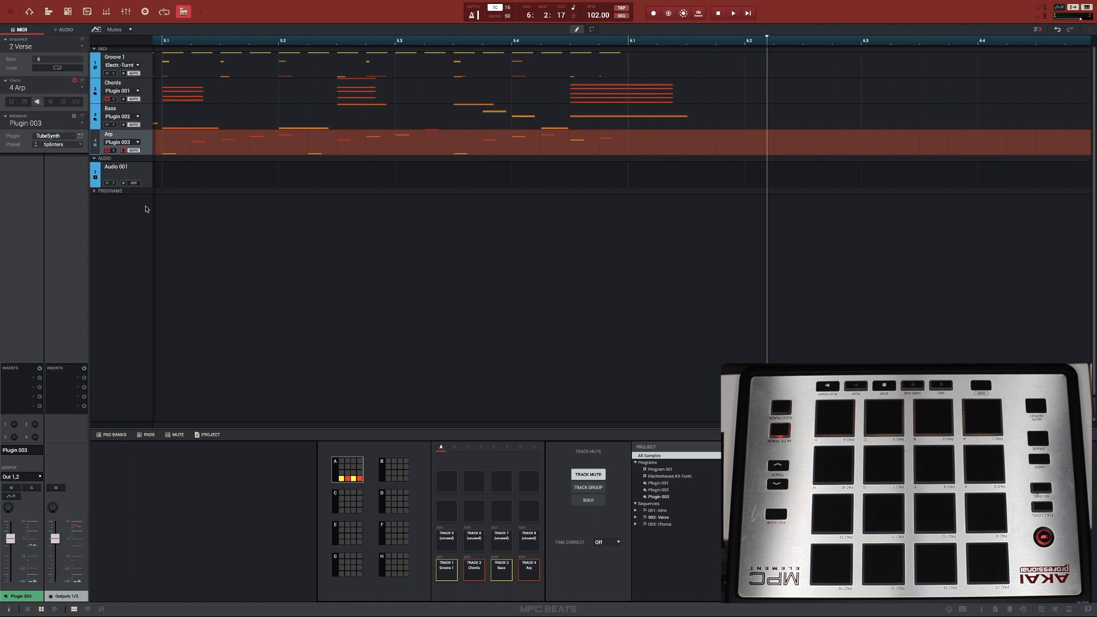
scroll(560, 132, left, 9)
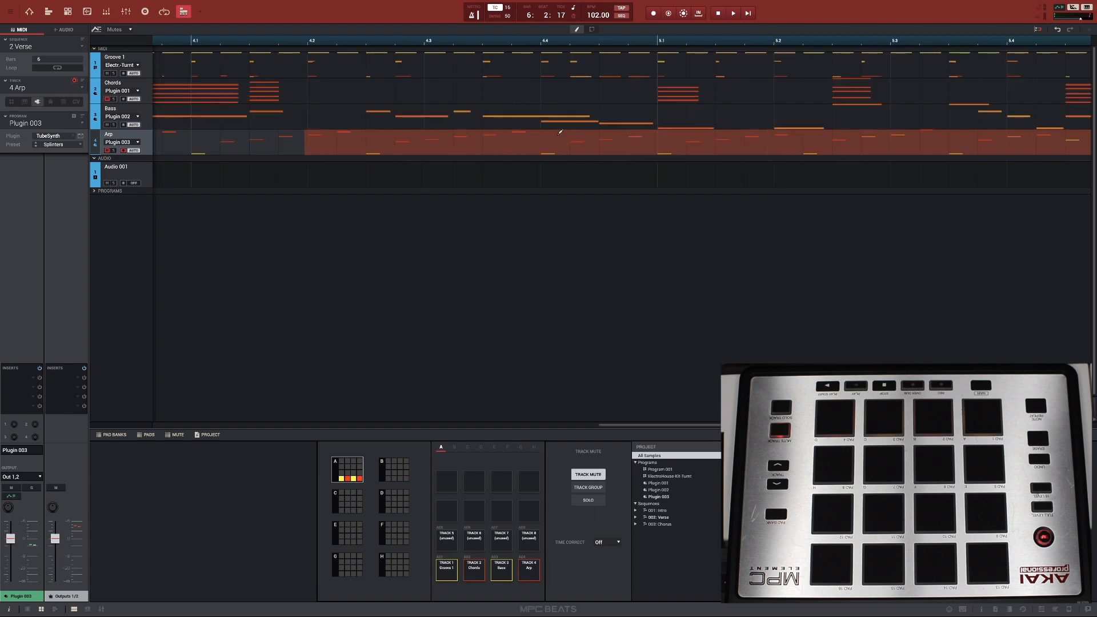
click(307, 140)
drag(307, 153, 744, 165)
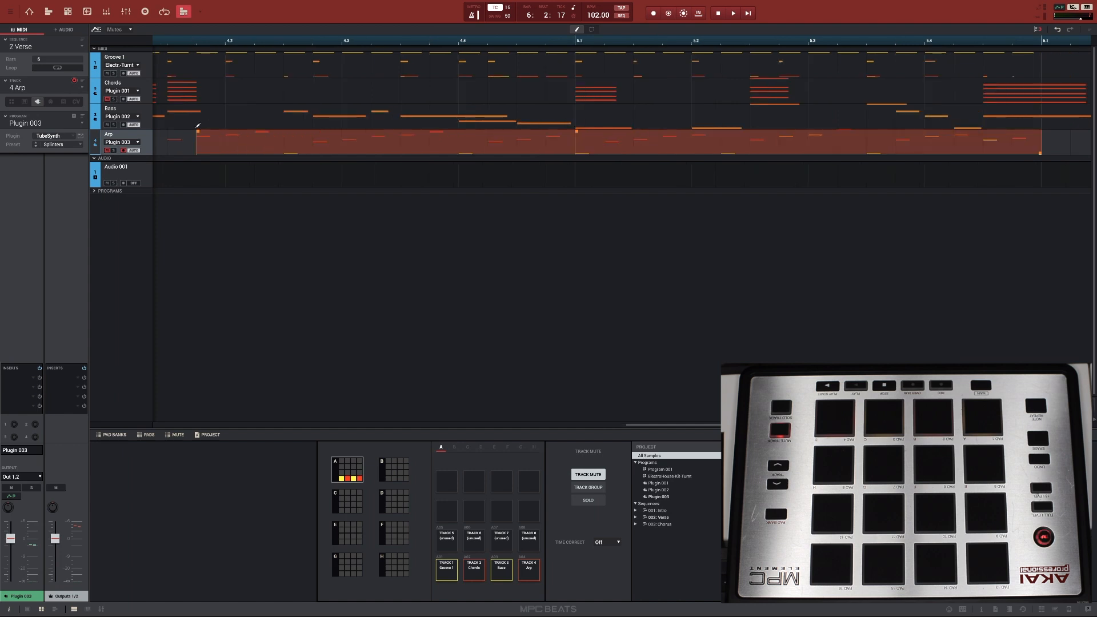
drag(197, 132, 607, 168)
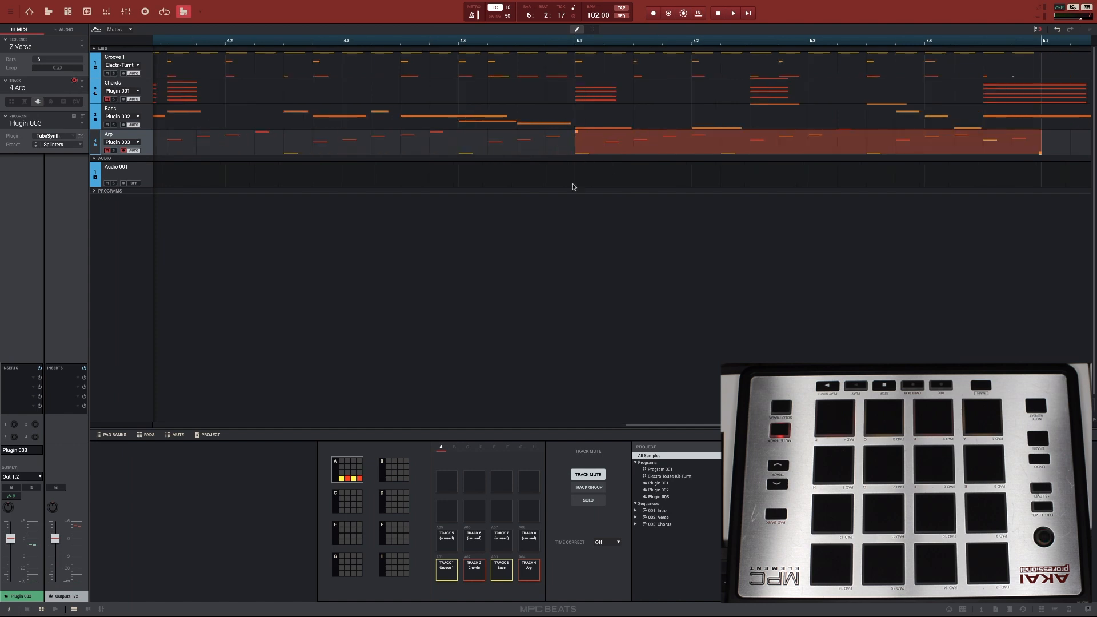
Step: Play back the Verse sequence and mute the Arp track across bar 4
scroll(321, 233, left, 2)
scroll(321, 233, left, 3)
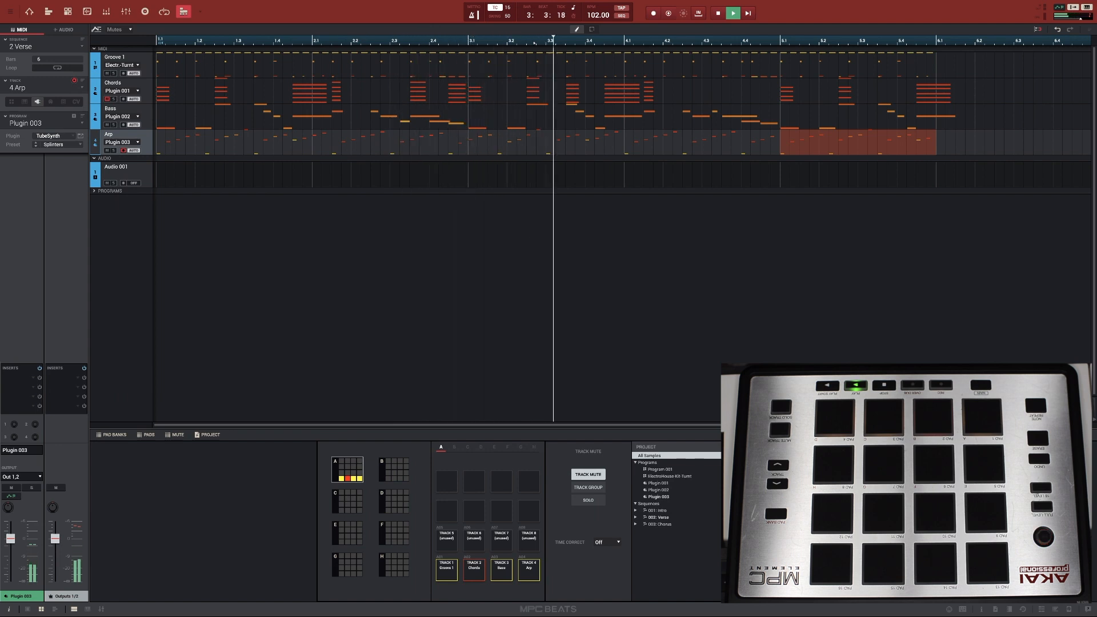
key(space)
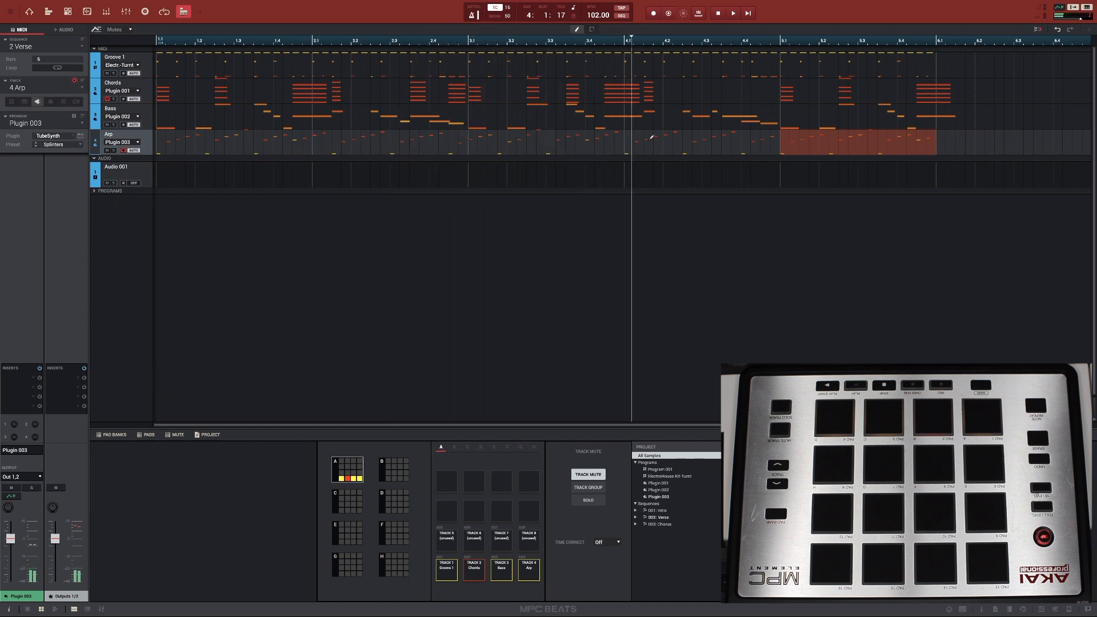
click(624, 141)
drag(624, 153, 782, 160)
mouse_move(620, 130)
mouse_down()
mouse_move(642, 135)
mouse_move(632, 137)
mouse_up()
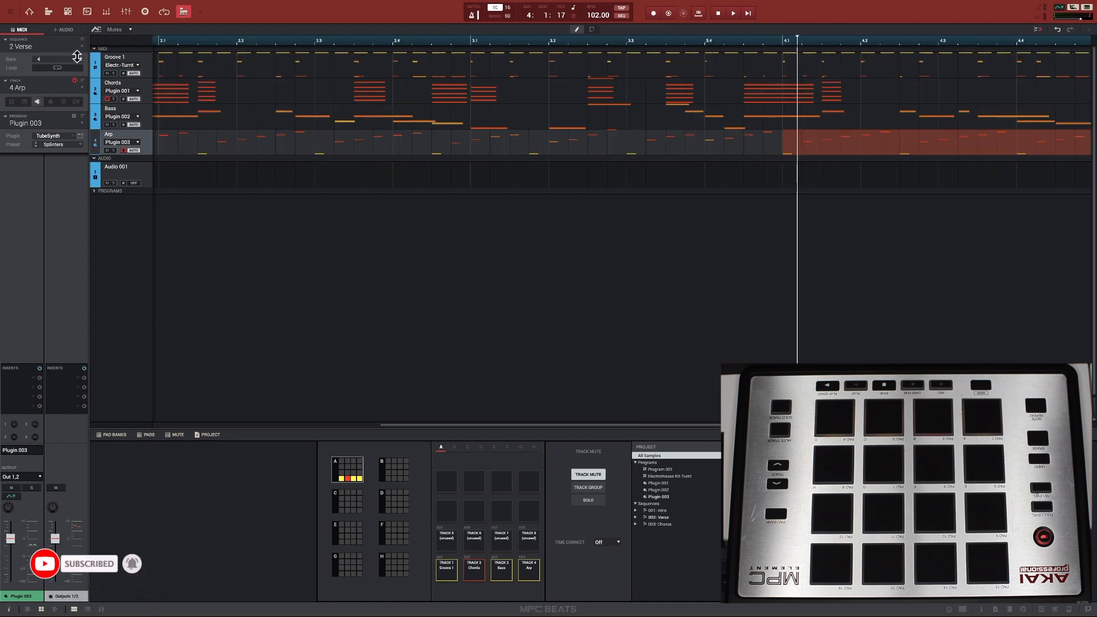
Step: Switch to the Chorus sequence and record a live Arp mute in the second half of bar 4
click(82, 47)
click(59, 73)
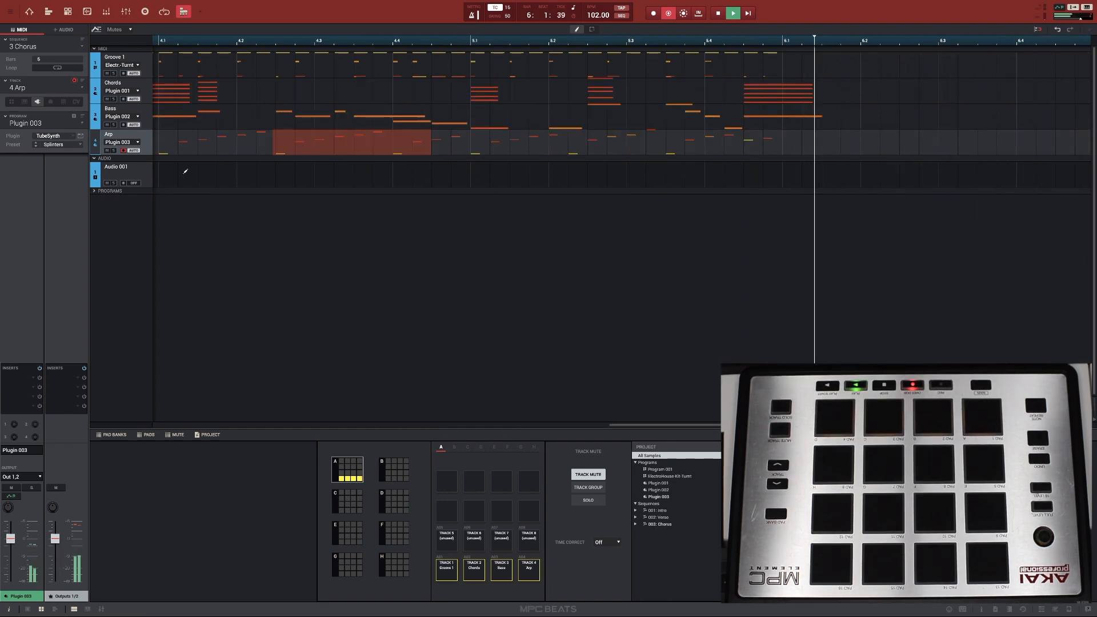
key(space)
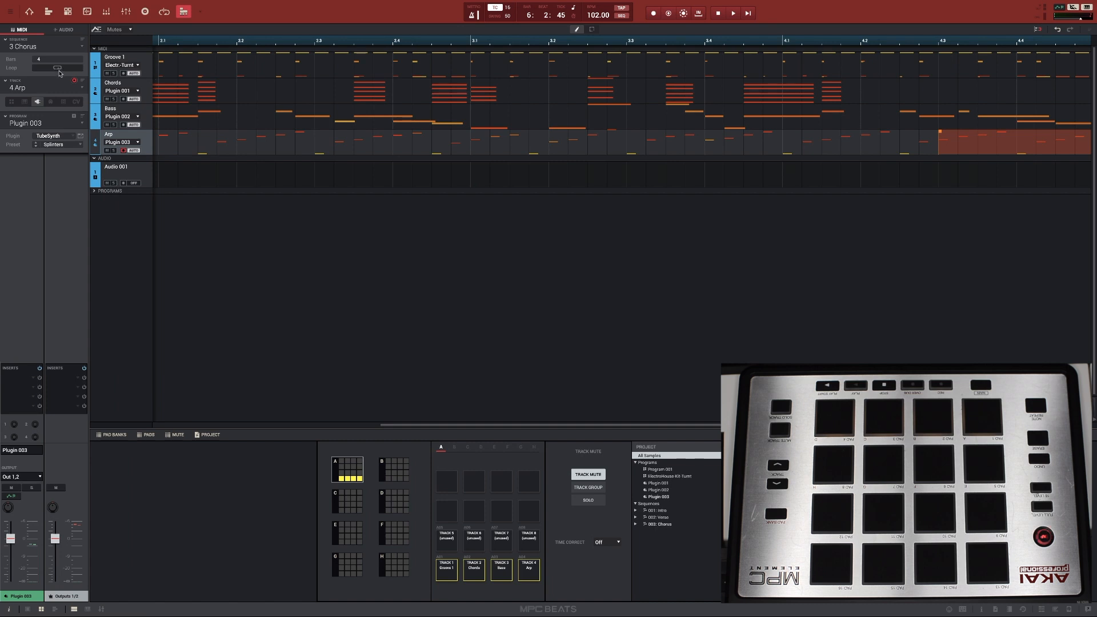
Step: Build the song in Song mode by placing the Intro, Verse and Chorus sequences in order, and play it
click(200, 12)
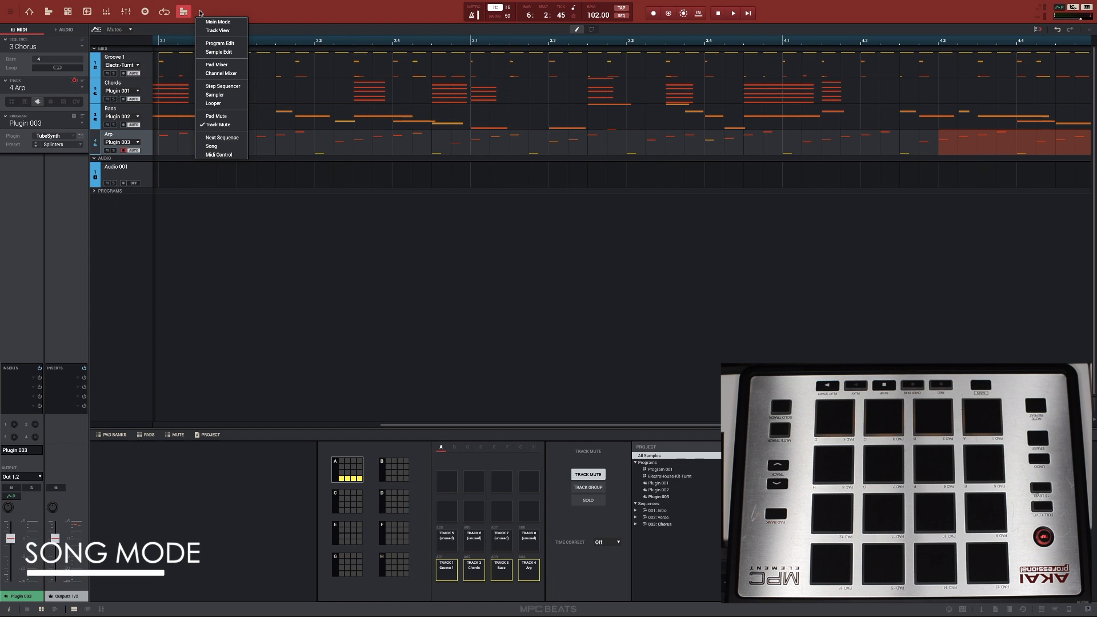
click(232, 146)
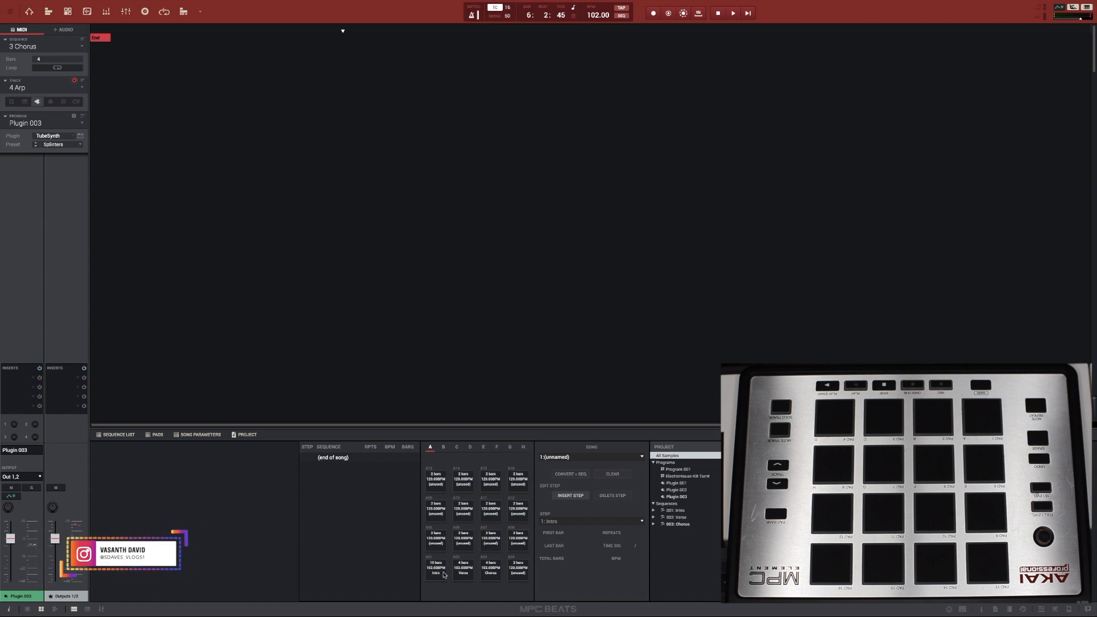
drag(448, 573, 153, 127)
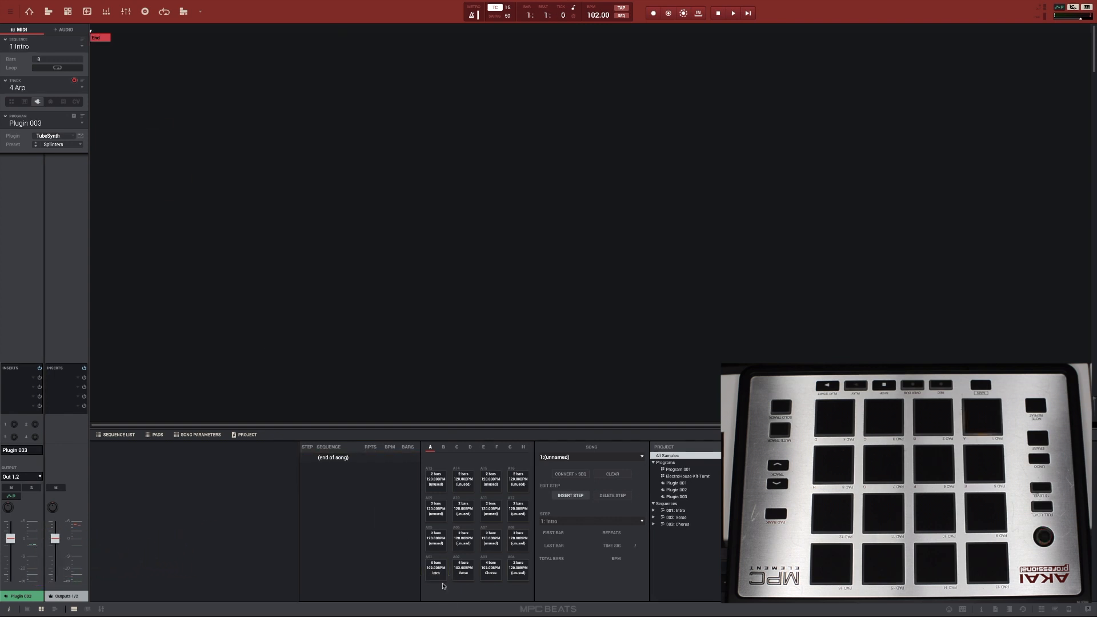
drag(439, 576, 194, 217)
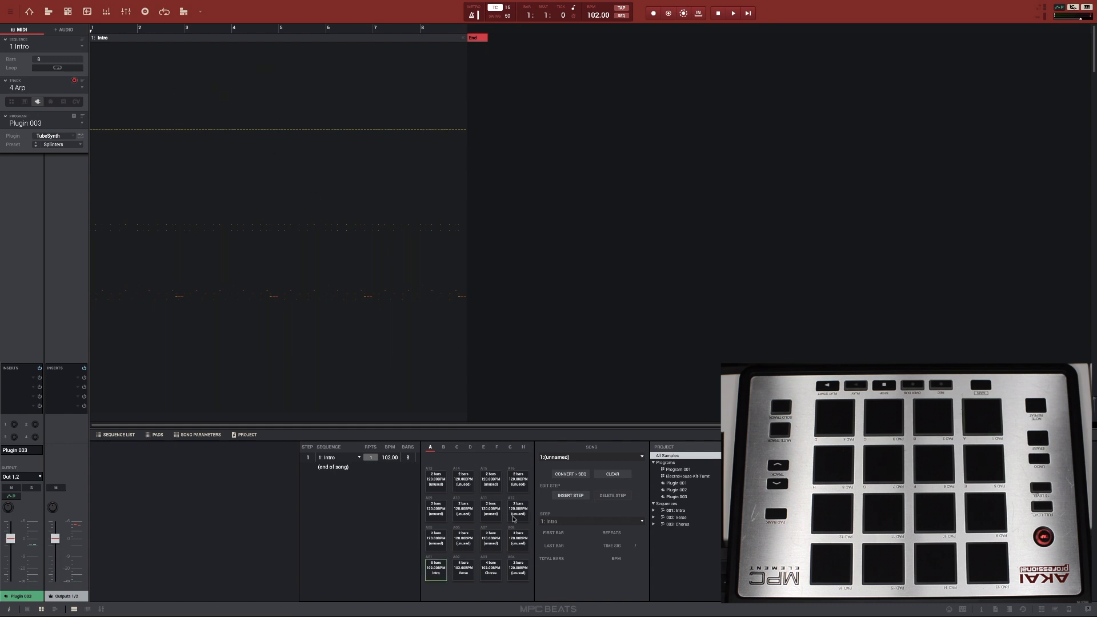
drag(464, 567, 510, 267)
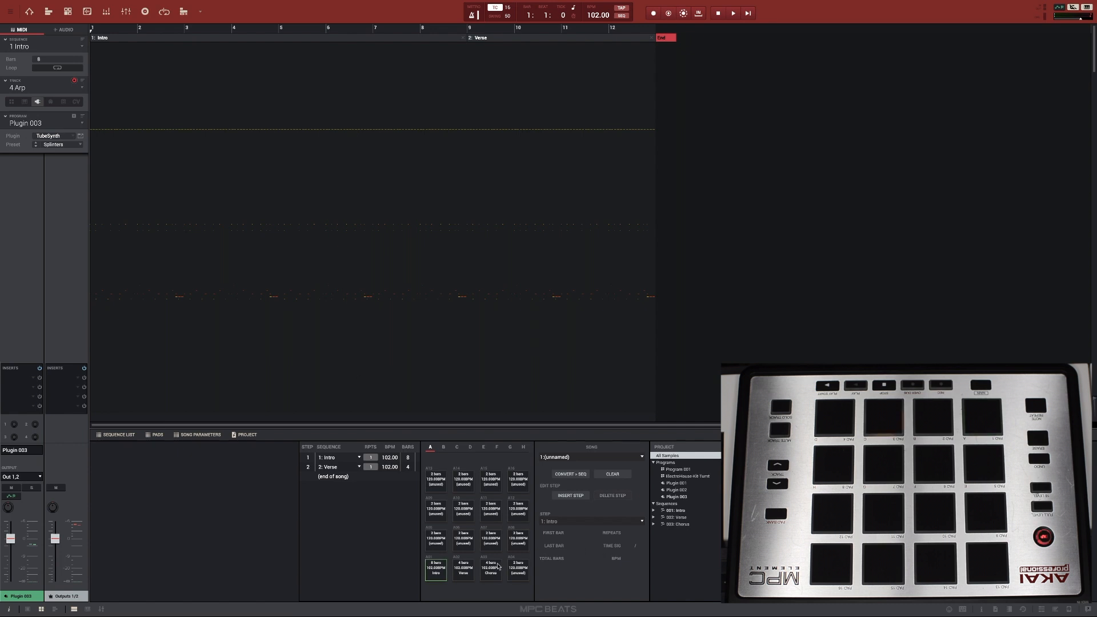
drag(498, 565, 849, 266)
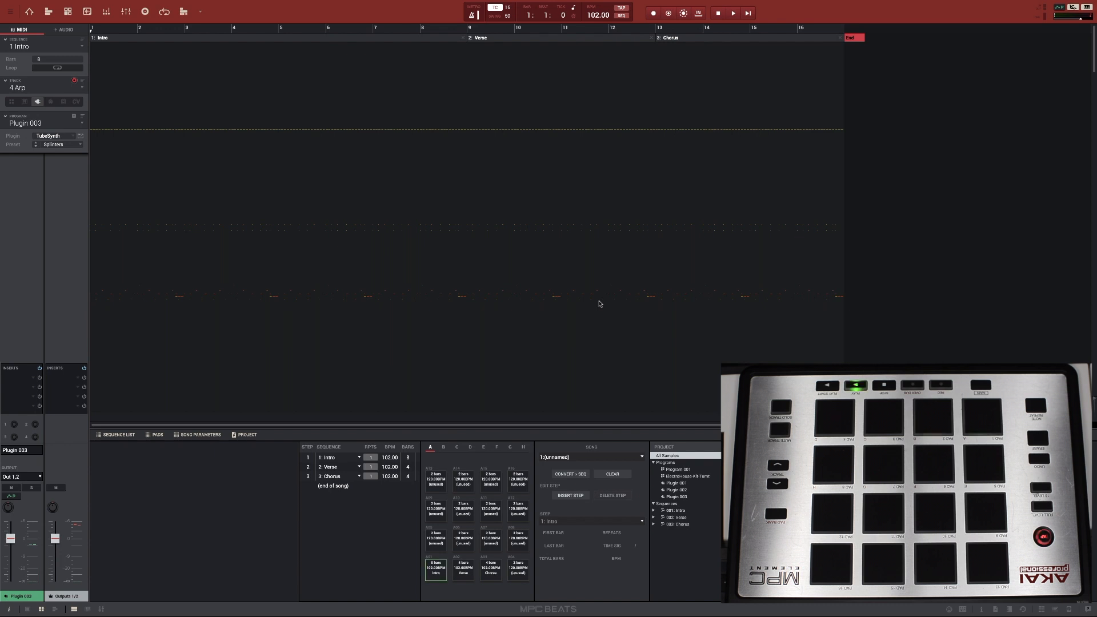
key(space)
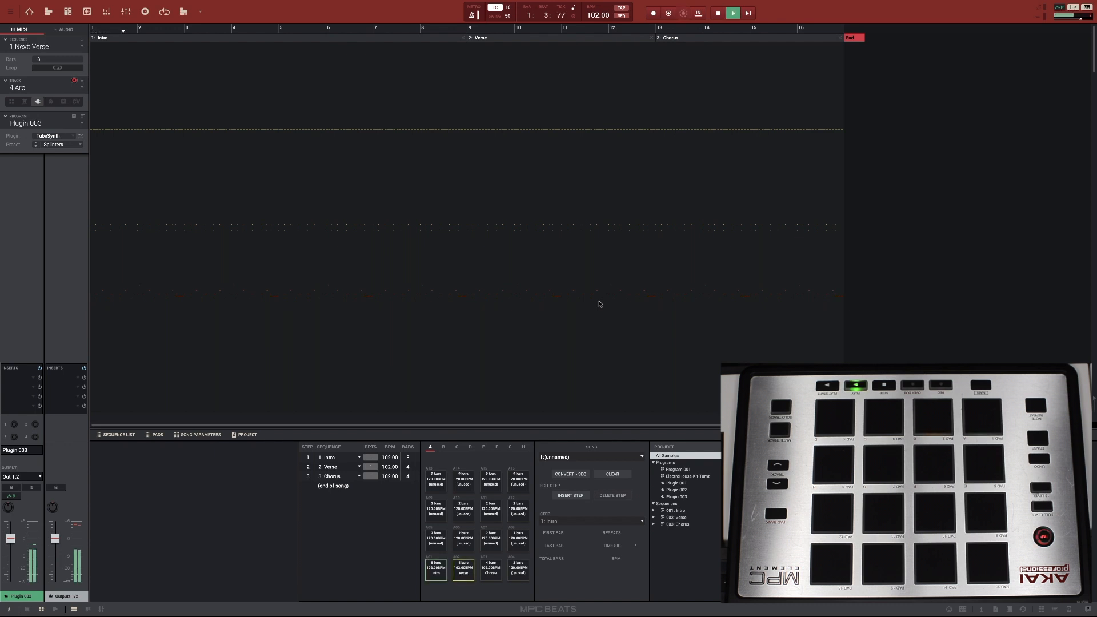